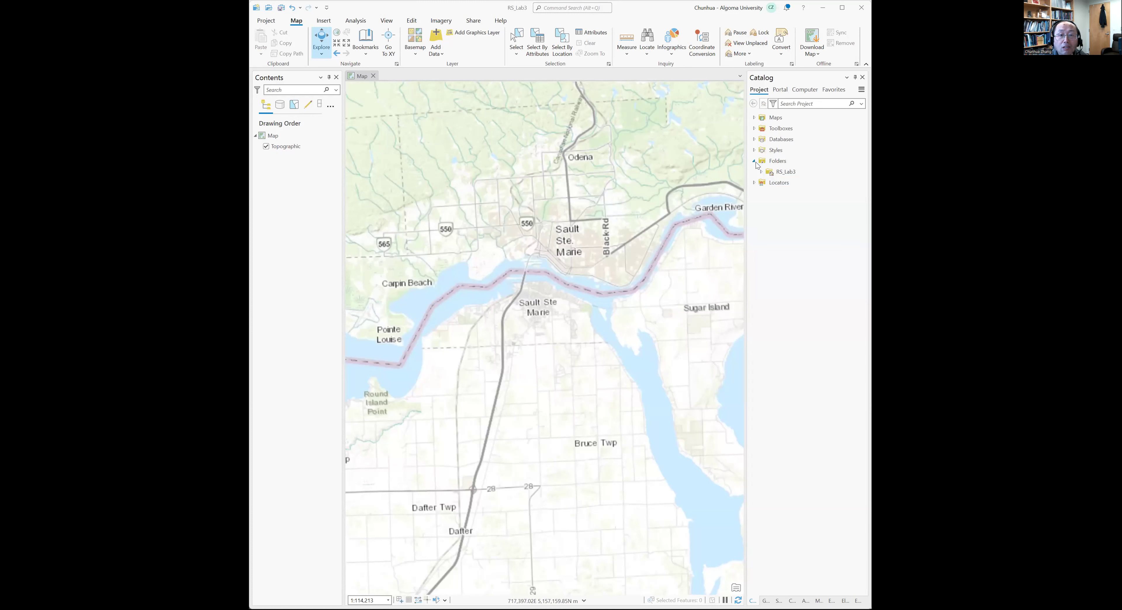
# Add a folder connection to the LC08_L2SP_022028_20230909_20230918_02_T1 folder in Downloads
pyautogui.click(774, 160)
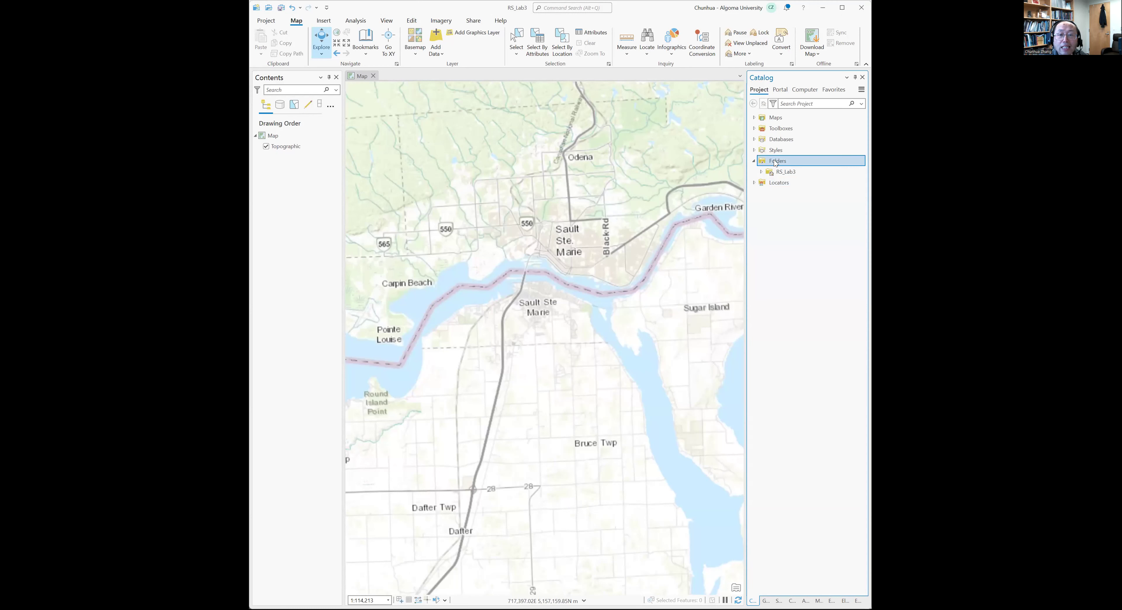
pyautogui.rightClick(774, 160)
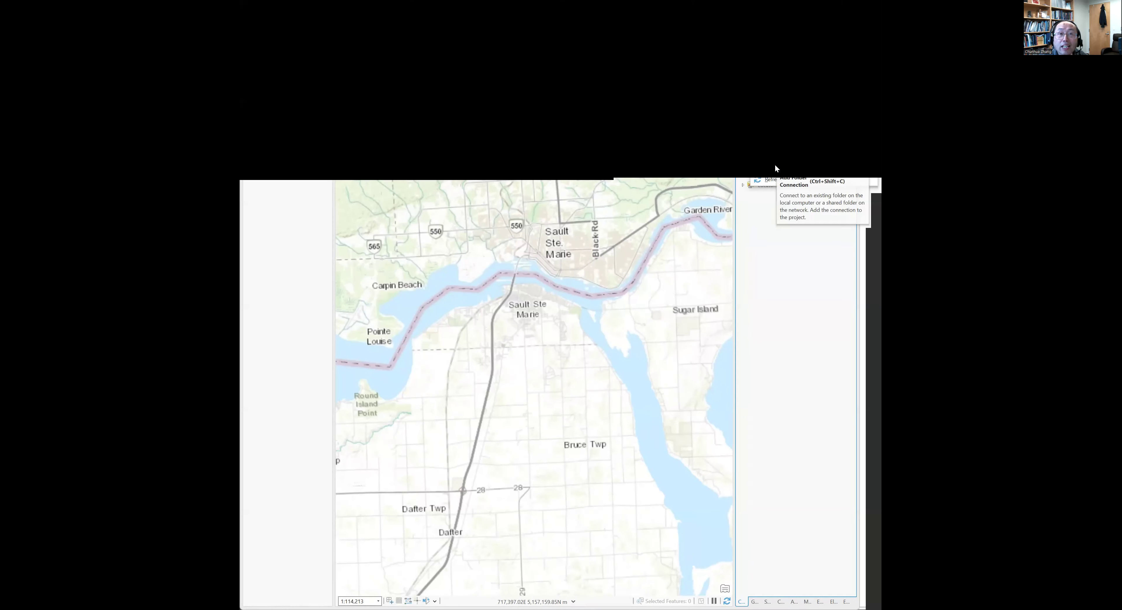
pyautogui.click(775, 165)
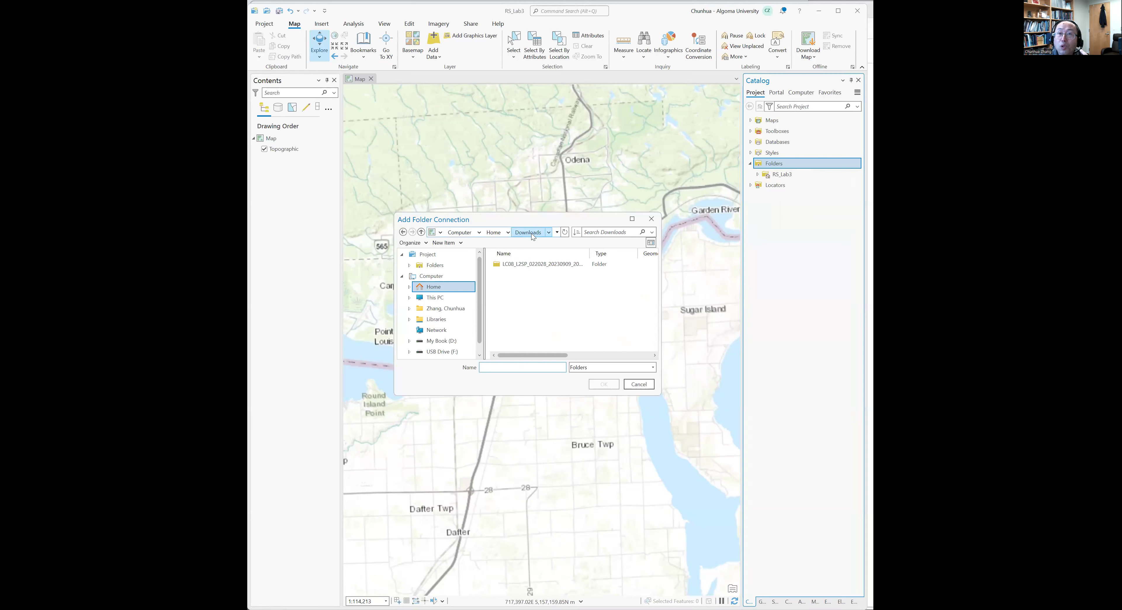
pyautogui.click(531, 264)
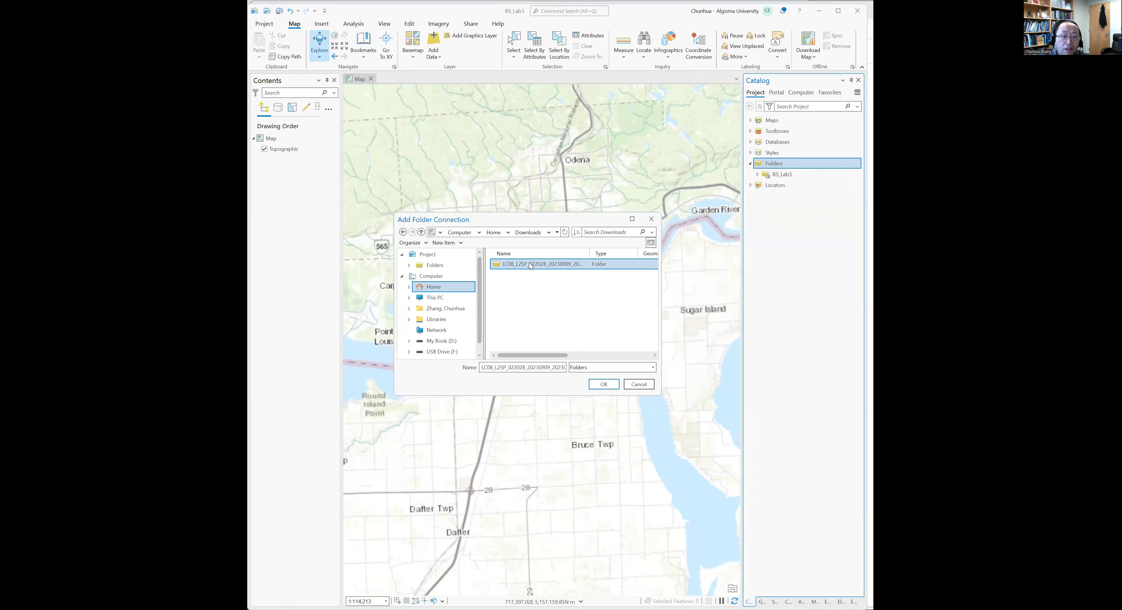
pyautogui.click(606, 385)
# Add the LC08_L2SP_022028_20230909_20230918_02_T1_MTL.txt raster product from the connected folder to the map, calculating its statistics
pyautogui.click(761, 183)
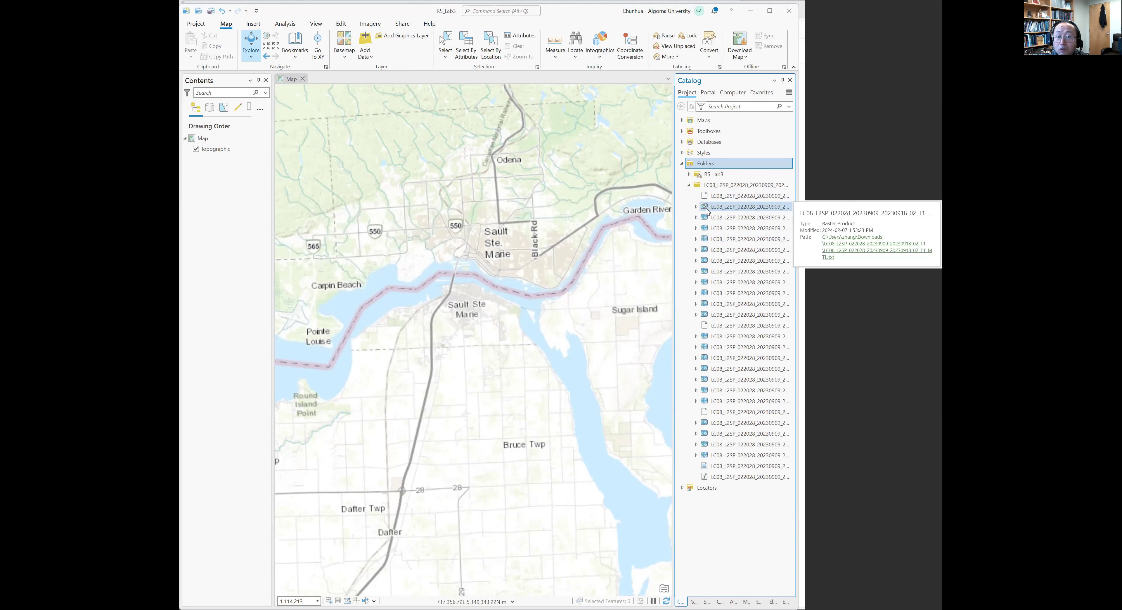
pyautogui.moveTo(725, 208); pyautogui.dragTo(615, 201)
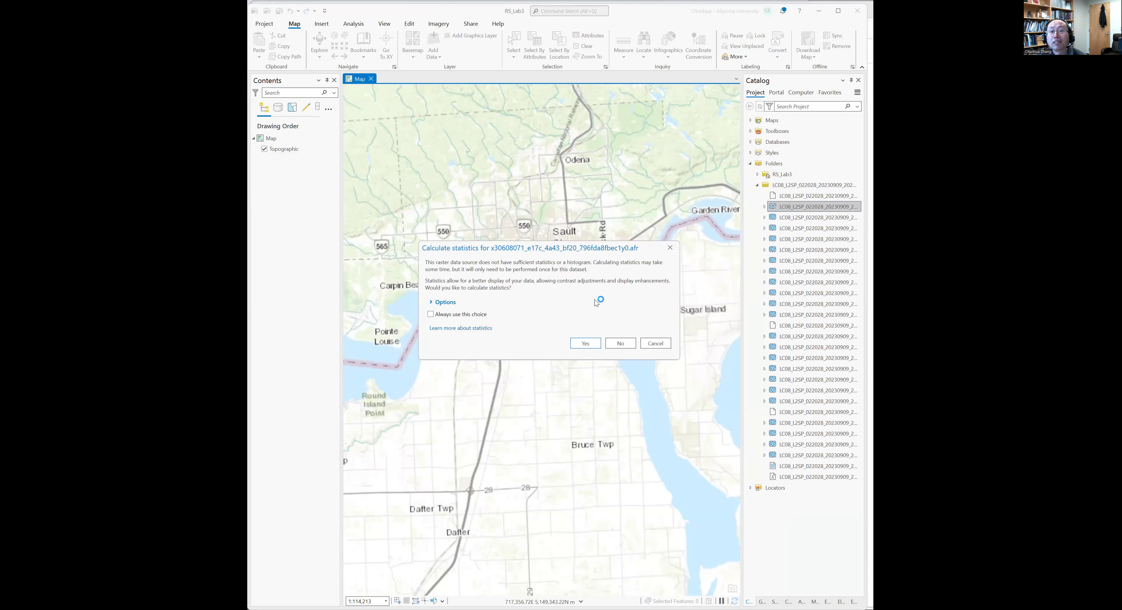
pyautogui.click(590, 344)
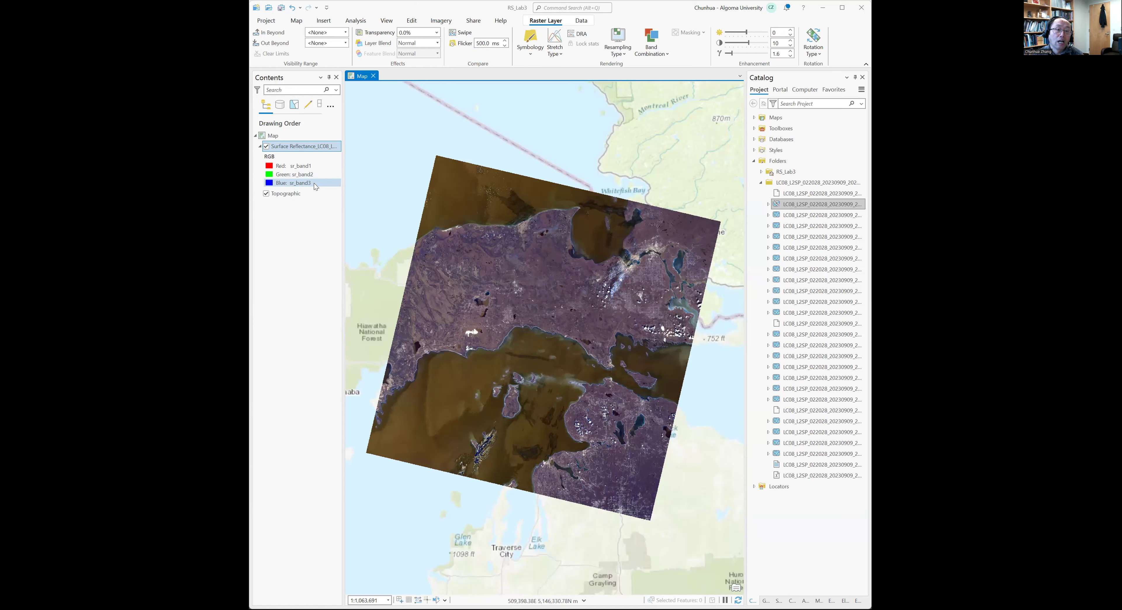
# Assign sr_band4 to red, sr_band3 to green and sr_band2 to blue in the Surface Reflectance layer
pyautogui.click(300, 167)
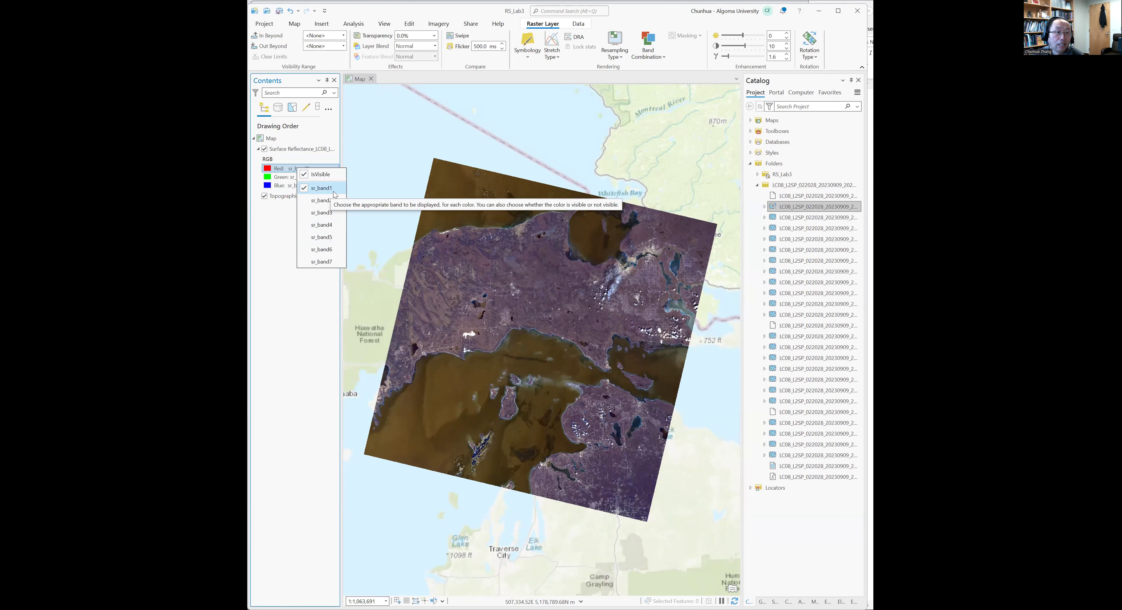
pyautogui.click(335, 225)
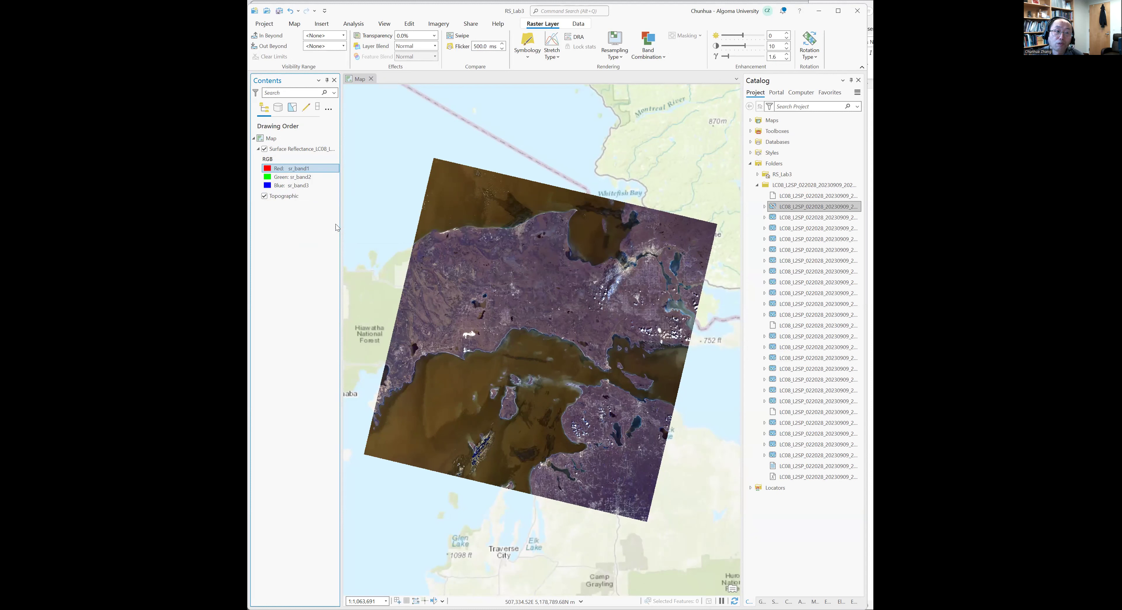
pyautogui.click(311, 177)
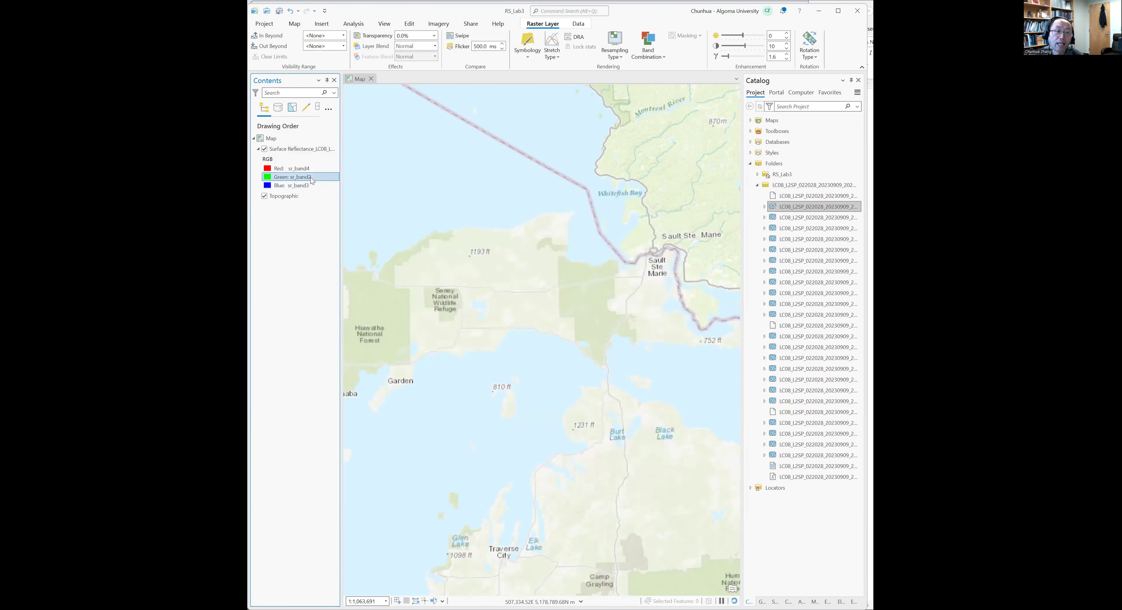
pyautogui.click(311, 178)
pyautogui.click(337, 221)
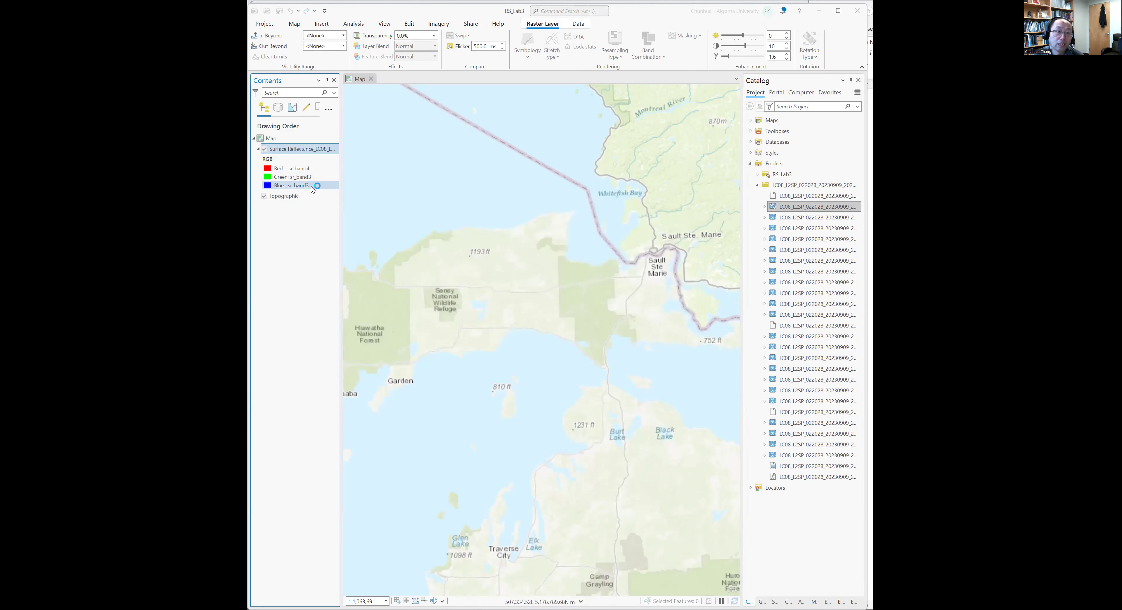
pyautogui.click(301, 185)
pyautogui.click(312, 187)
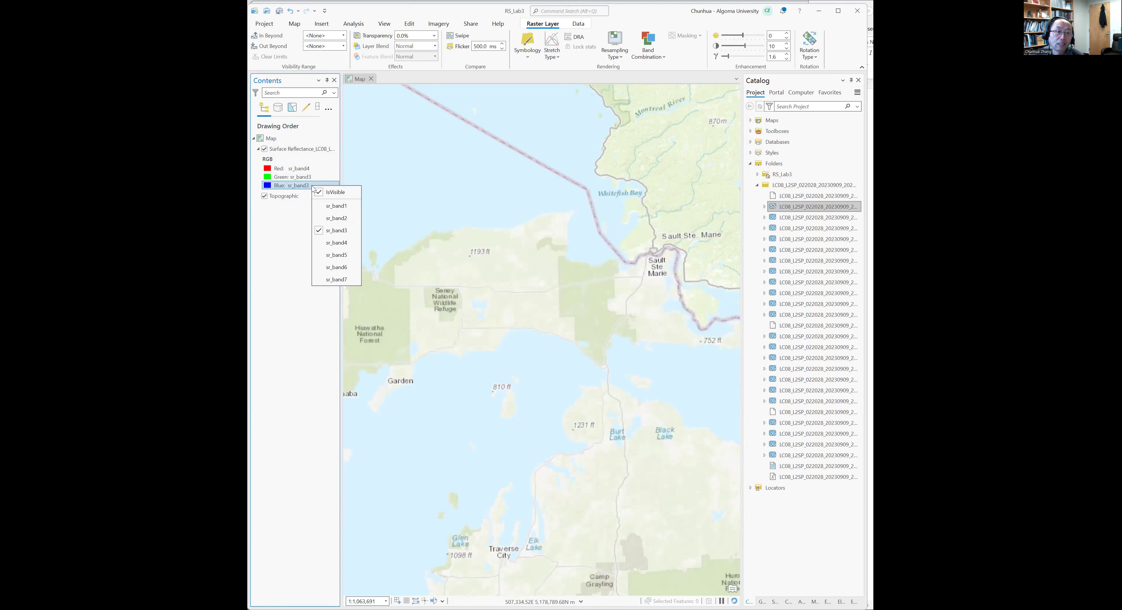
pyautogui.click(340, 220)
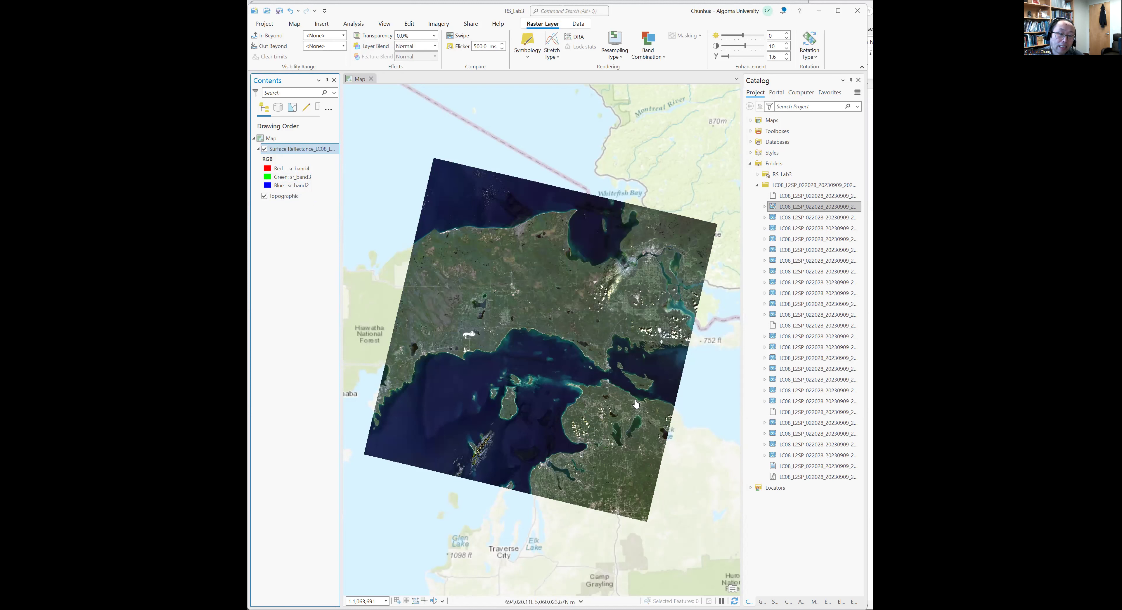
# Add the Soo.pix raster from the Lab1 folder to the map without calculating statistics
pyautogui.scroll(1, 612, 312)
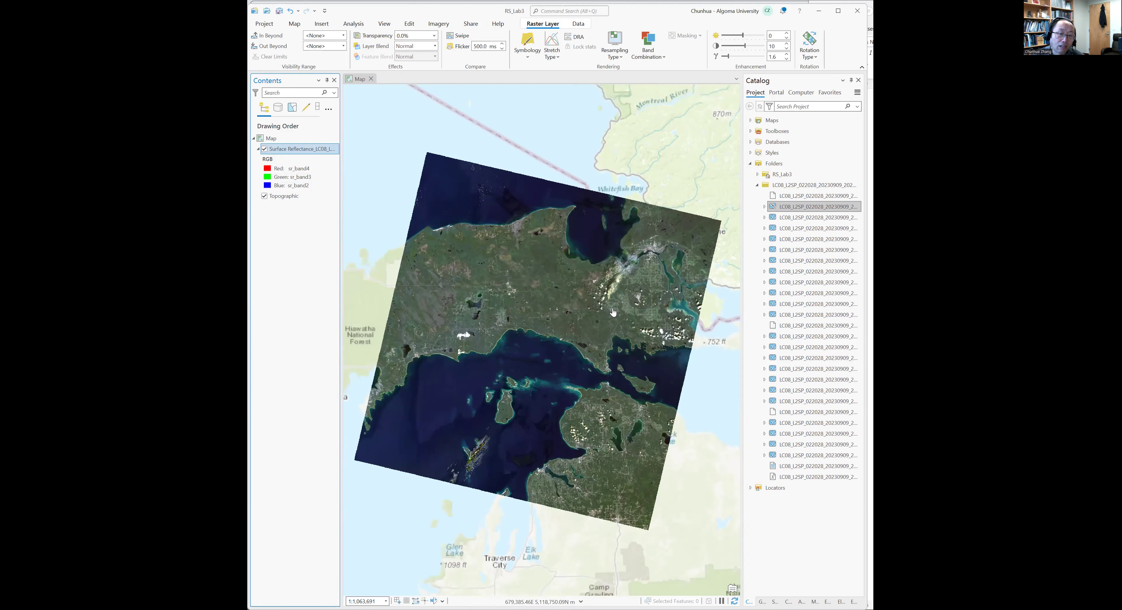
pyautogui.scroll(3, 613, 313)
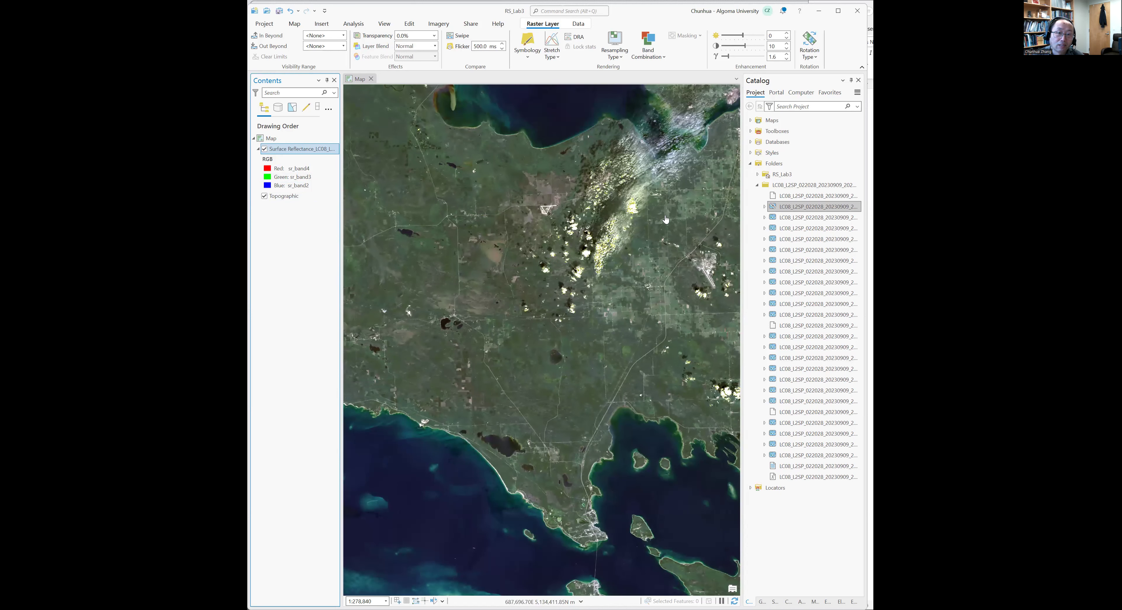
pyautogui.moveTo(664, 222); pyautogui.dragTo(625, 270)
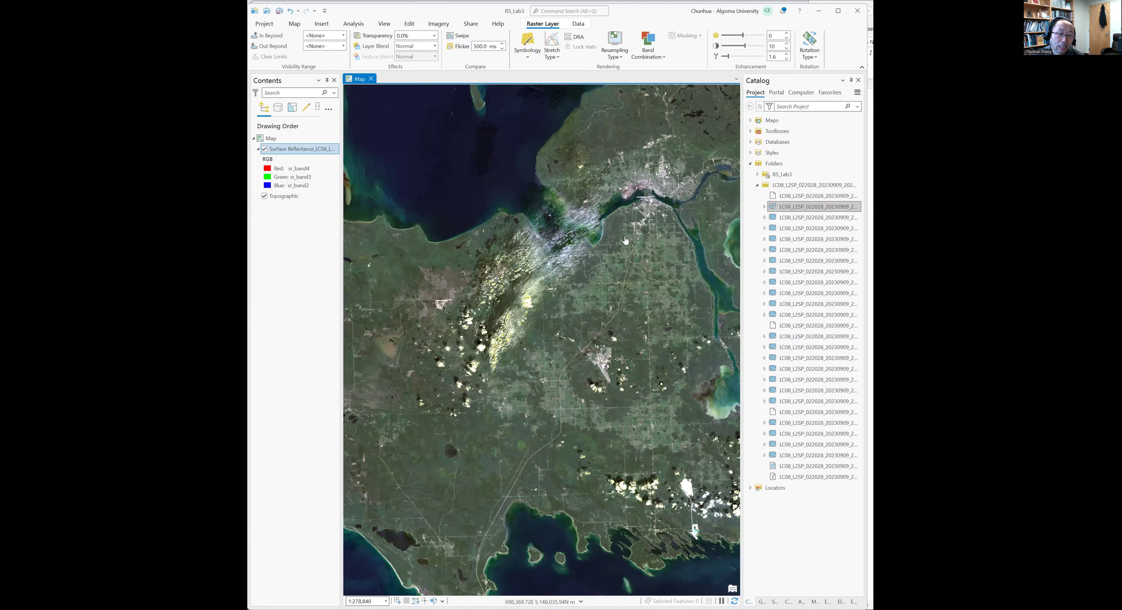
pyautogui.moveTo(618, 257); pyautogui.dragTo(605, 279)
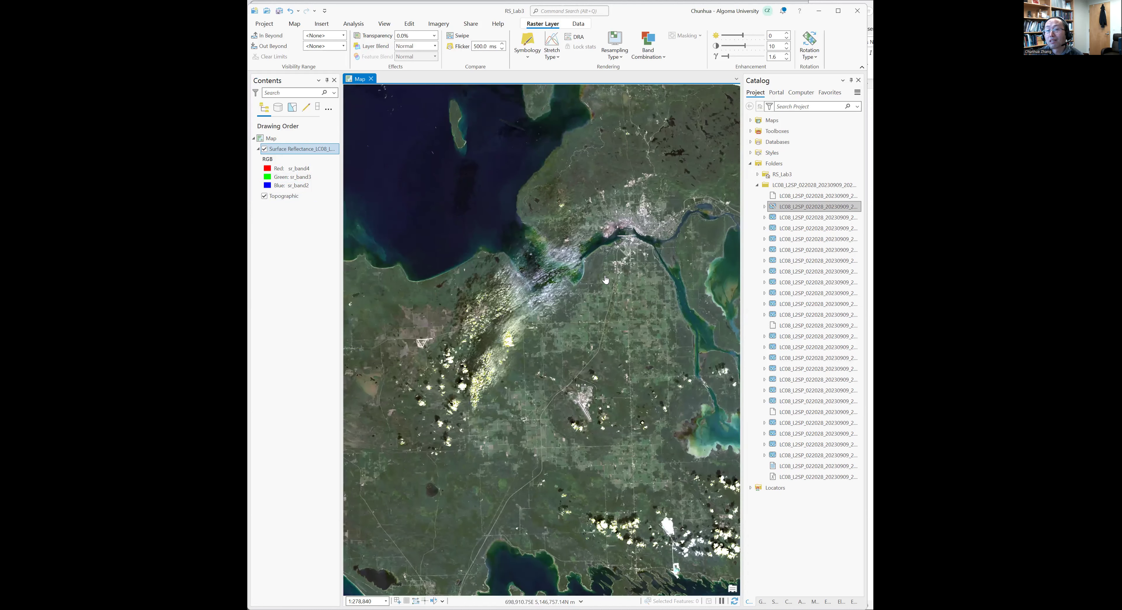
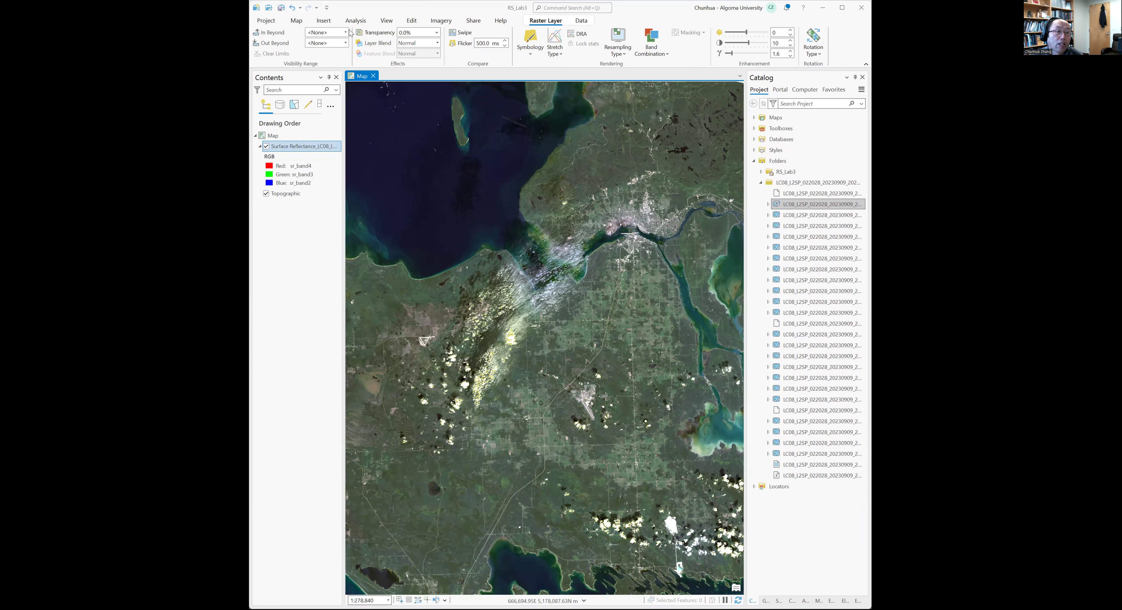
pyautogui.click(304, 23)
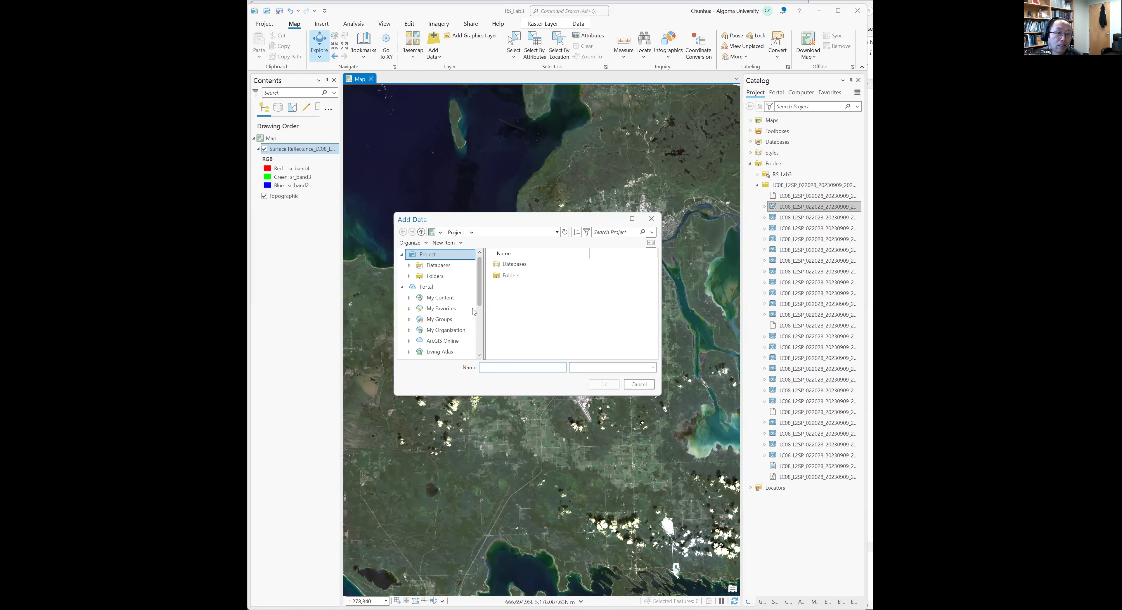
pyautogui.click(520, 279)
pyautogui.click(605, 385)
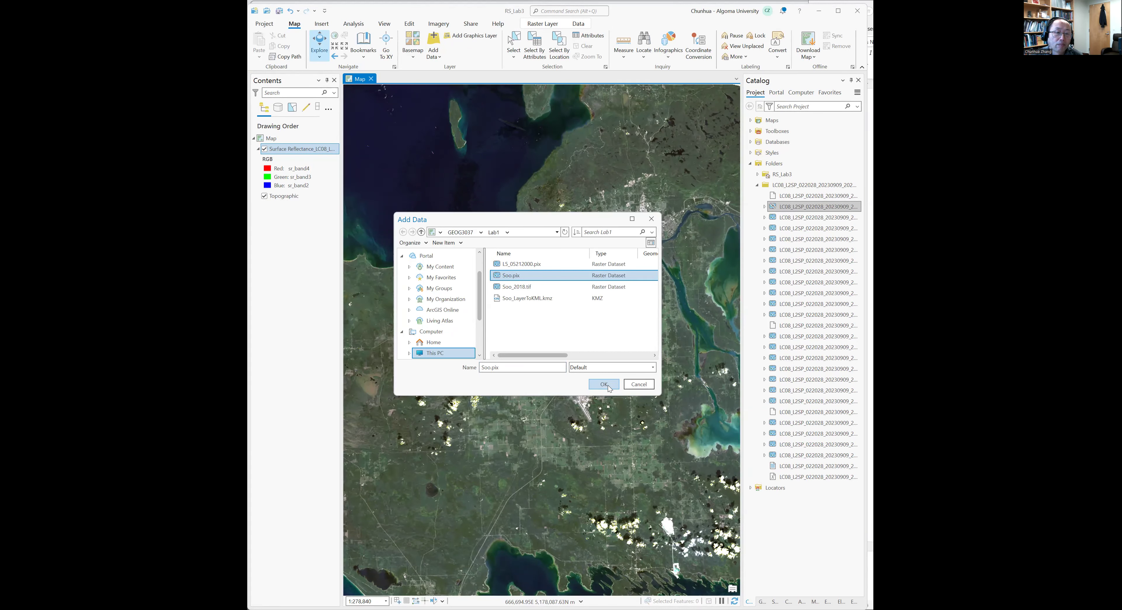
pyautogui.click(605, 385)
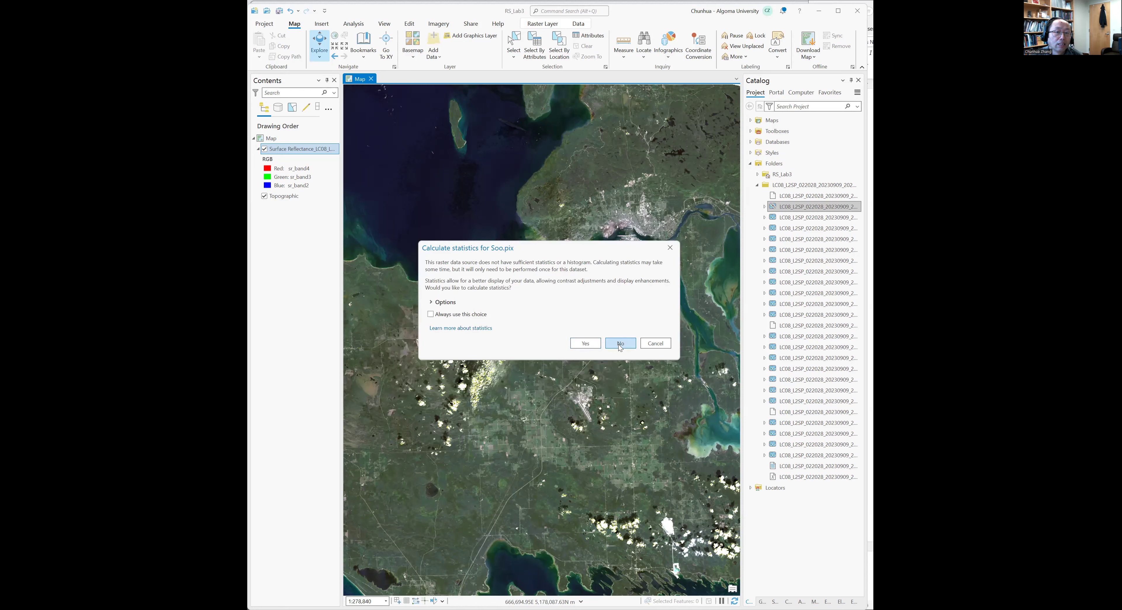
pyautogui.click(621, 344)
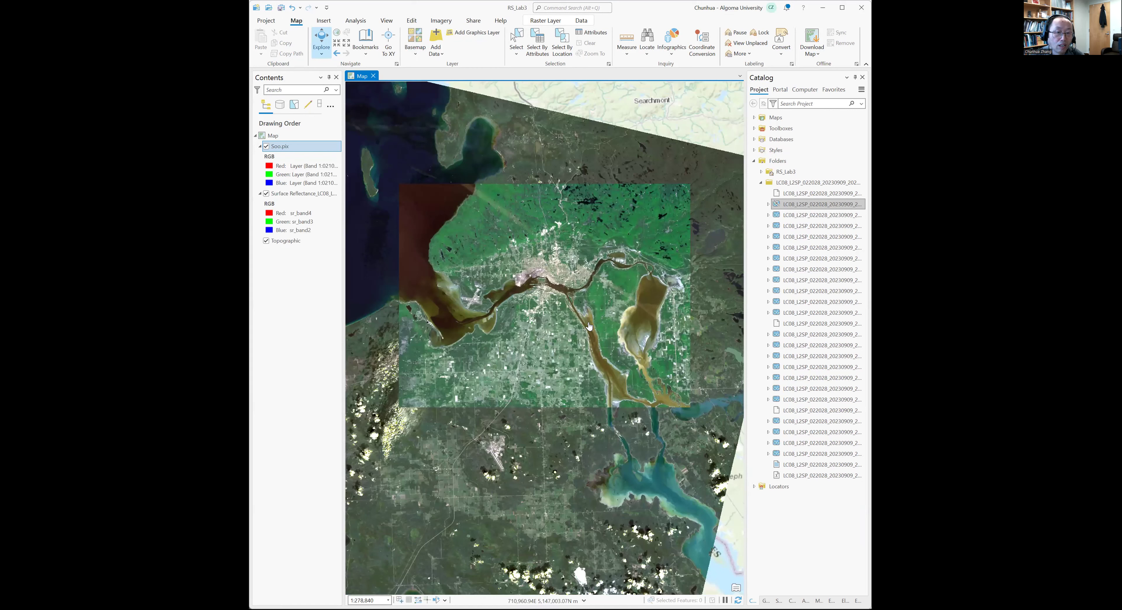
# Switch the Soo.pix layer off and on repeatedly to compare it with the Surface Reflectance image beneath
pyautogui.click(300, 230)
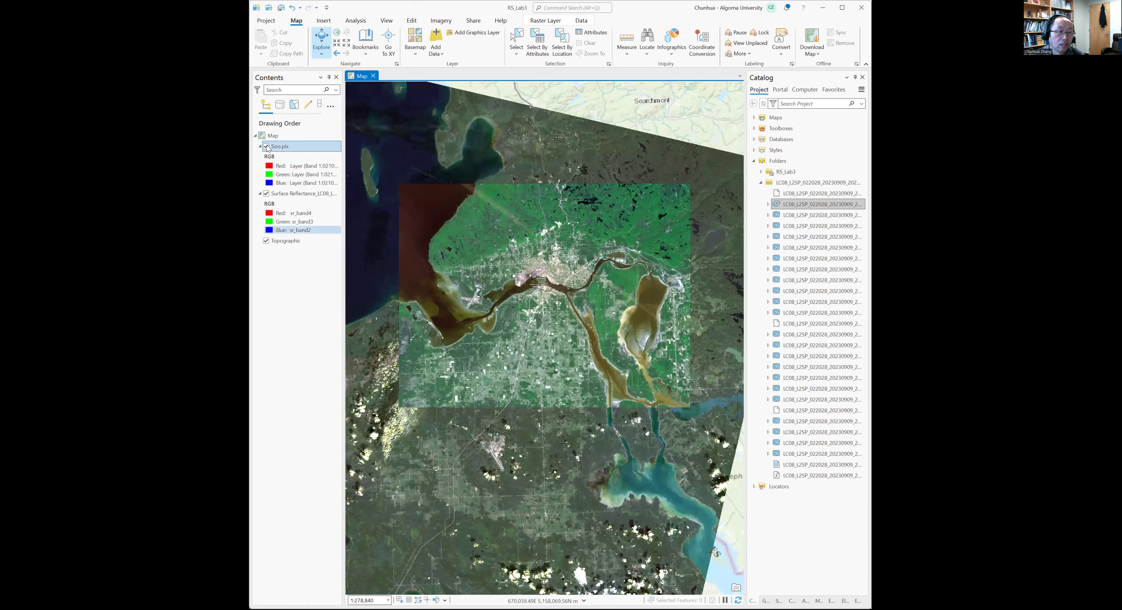
pyautogui.click(267, 147)
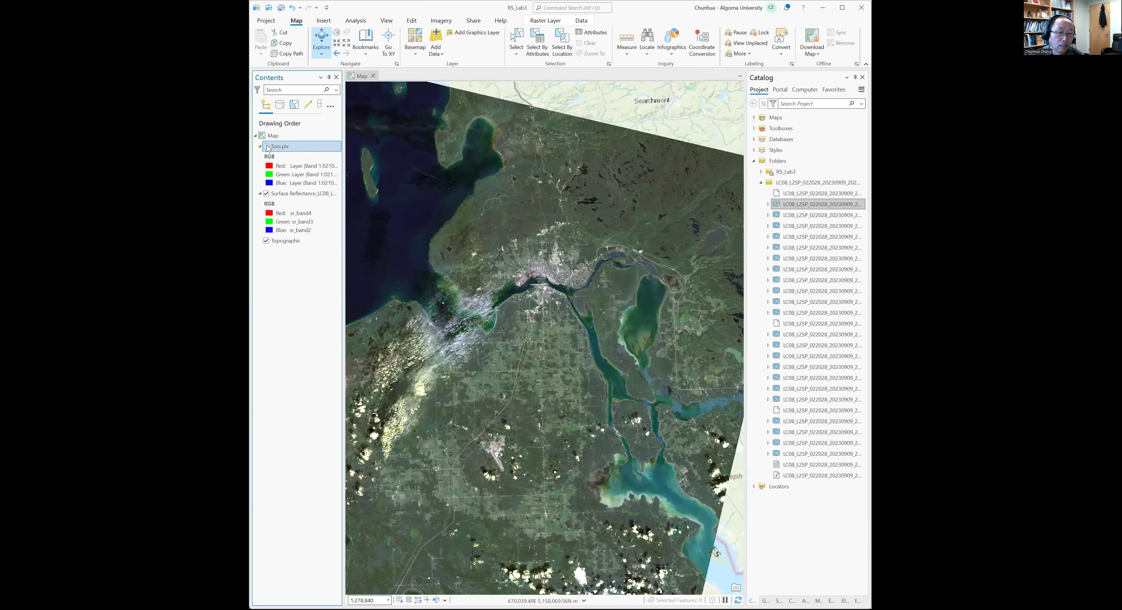
pyautogui.click(266, 147)
pyautogui.click(267, 147)
pyautogui.click(267, 147)
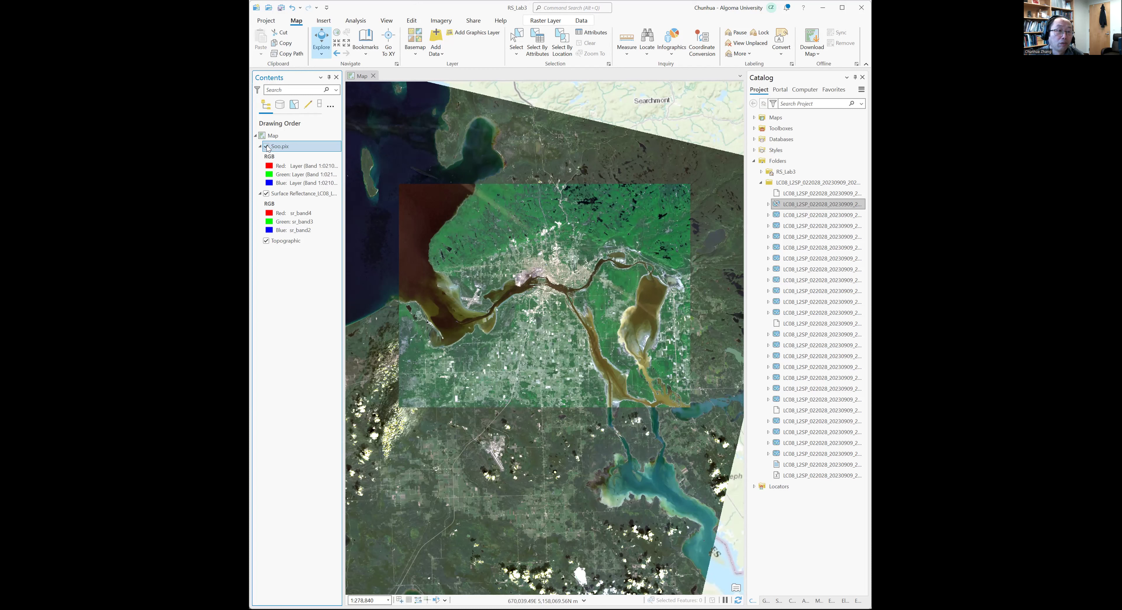
pyautogui.click(267, 147)
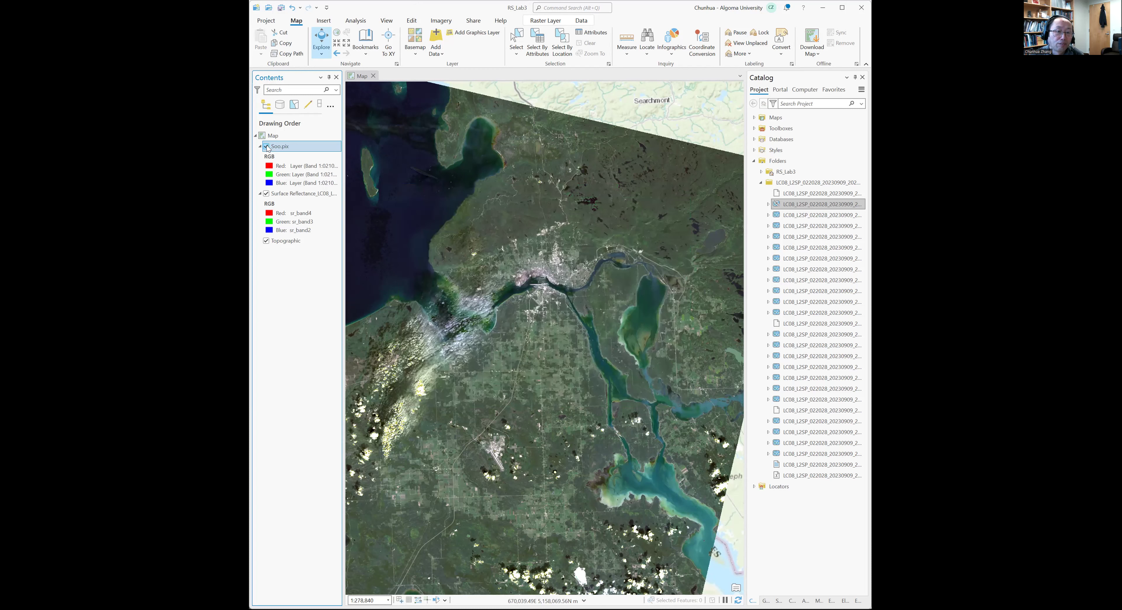
pyautogui.click(267, 147)
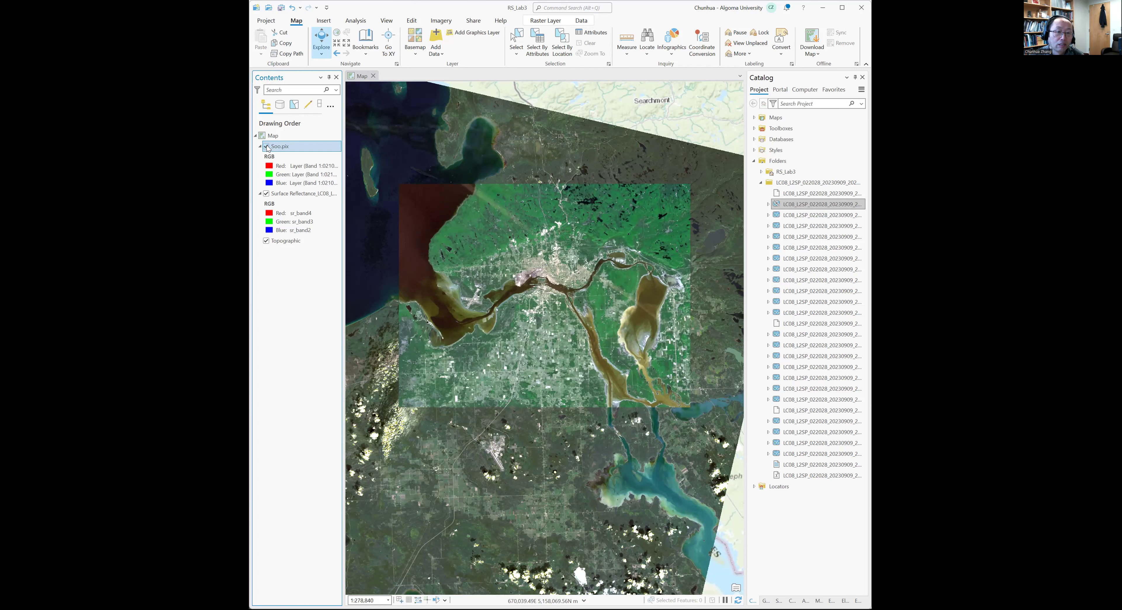
pyautogui.click(266, 146)
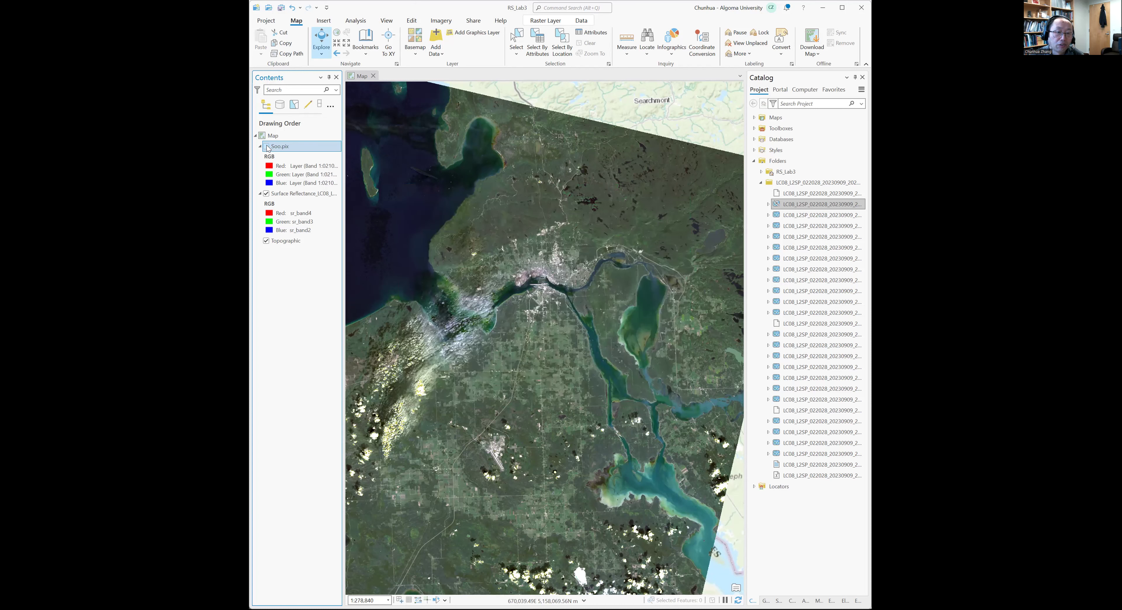
pyautogui.click(267, 146)
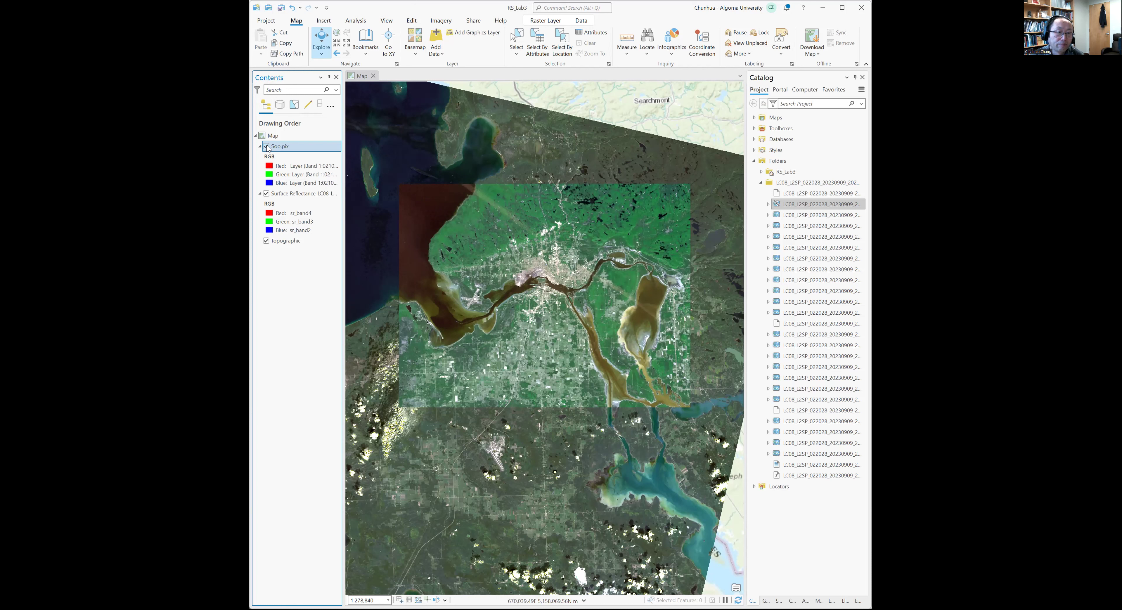
pyautogui.click(266, 146)
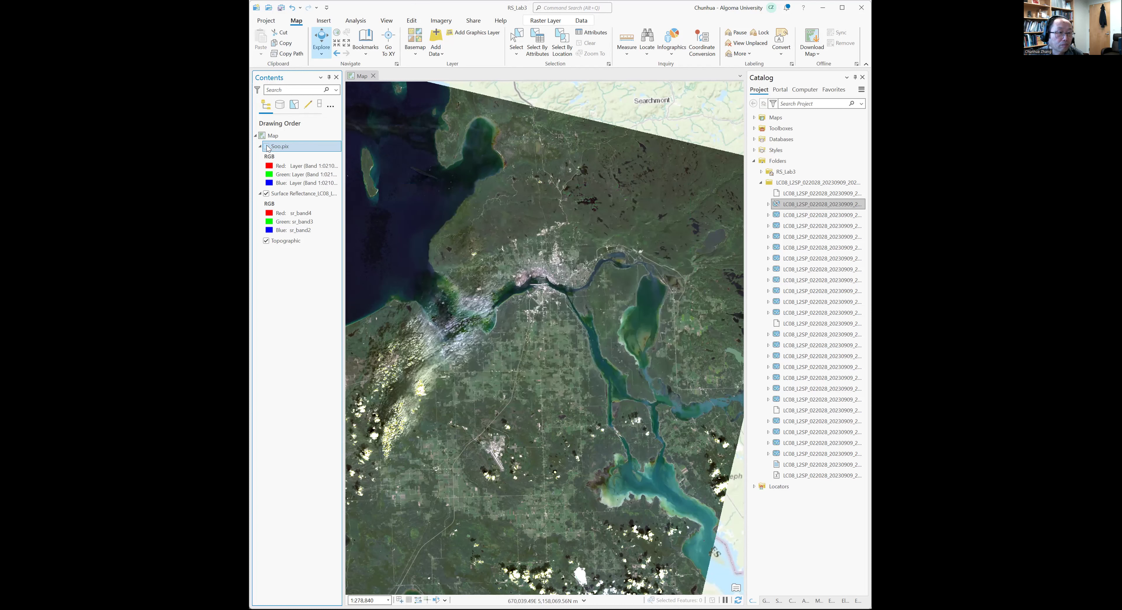
pyautogui.click(266, 146)
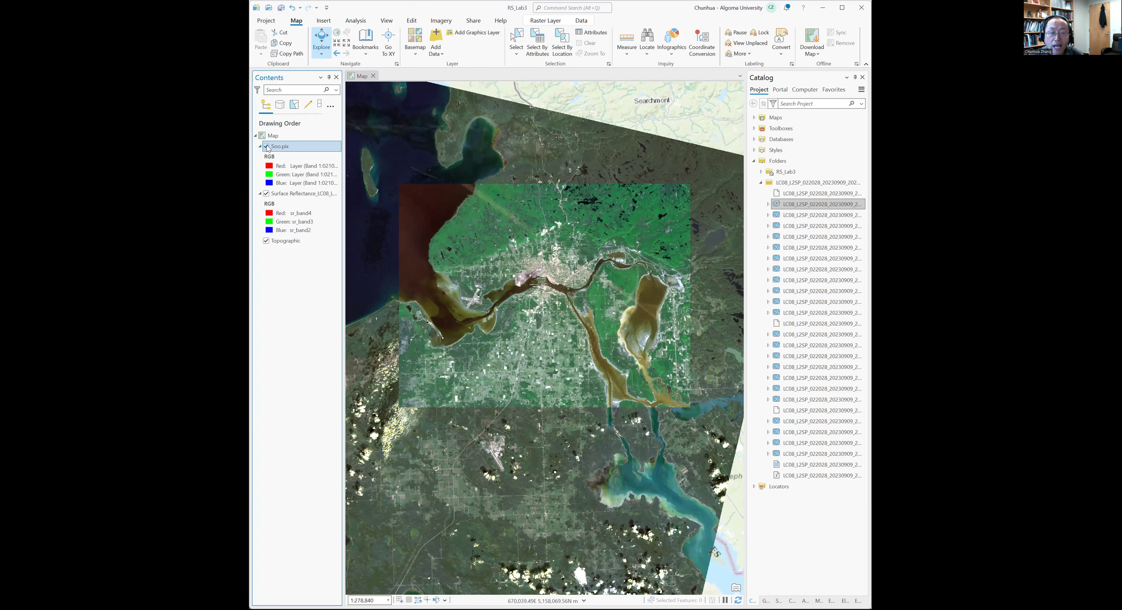
# Start exporting the Surface Reflectance layer as a TIFF raster named Soo_09092023 in the RS_Lab3 project folder
pyautogui.rightClick(290, 199)
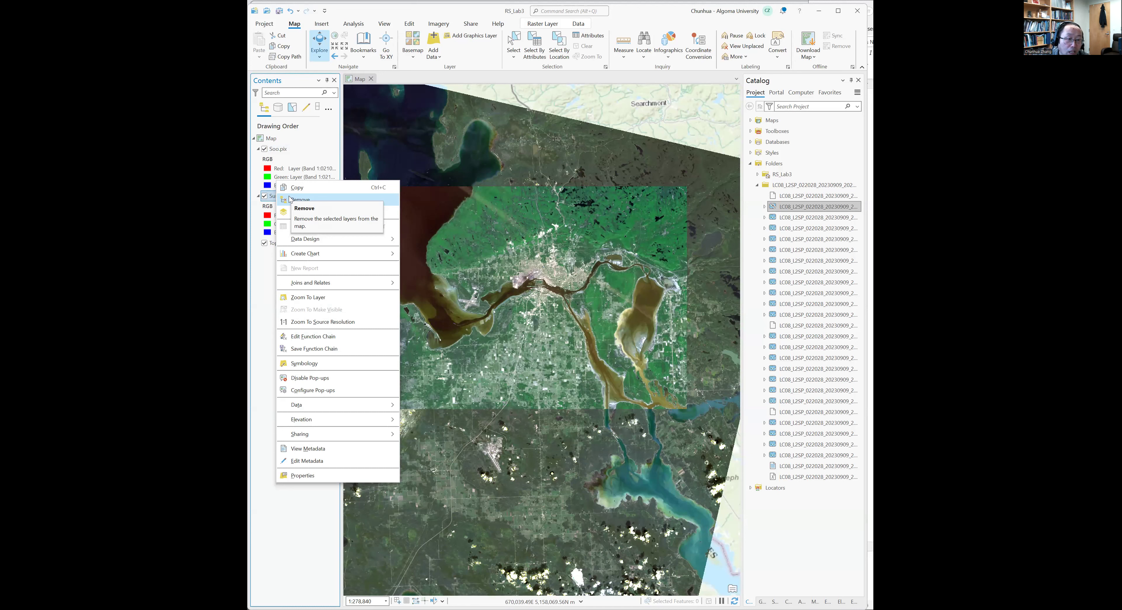
pyautogui.moveTo(355, 409)
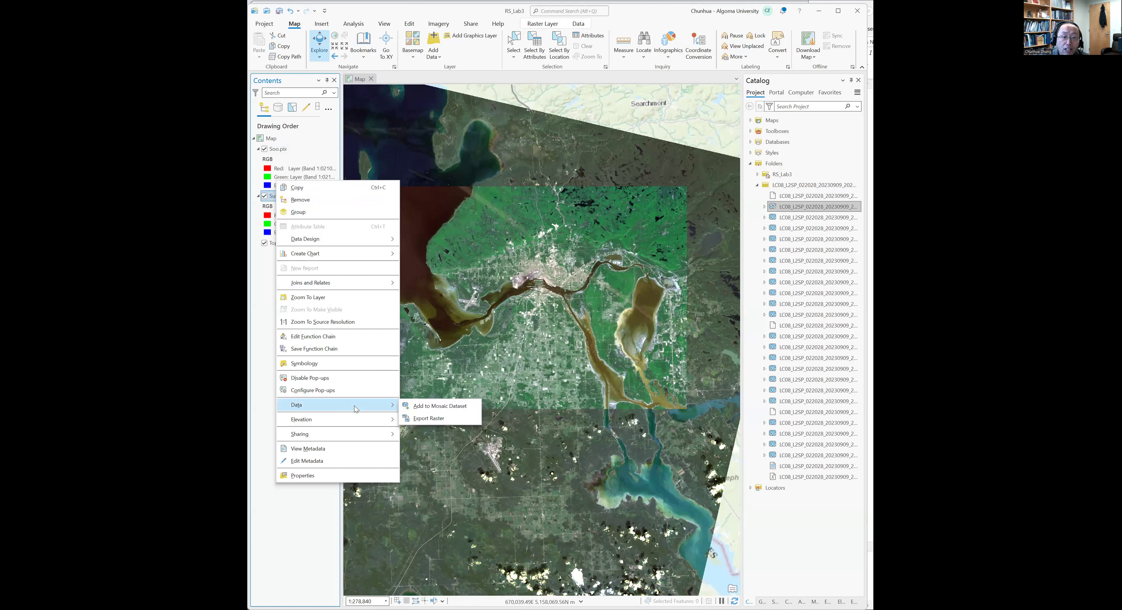
pyautogui.click(430, 418)
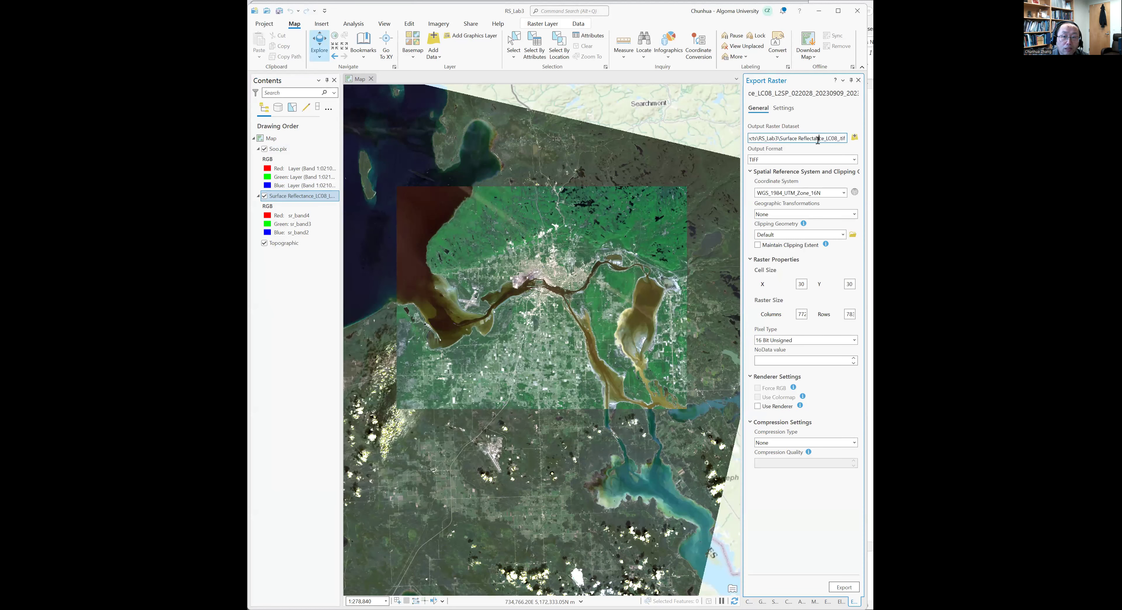
pyautogui.moveTo(780, 139); pyautogui.dragTo(837, 142)
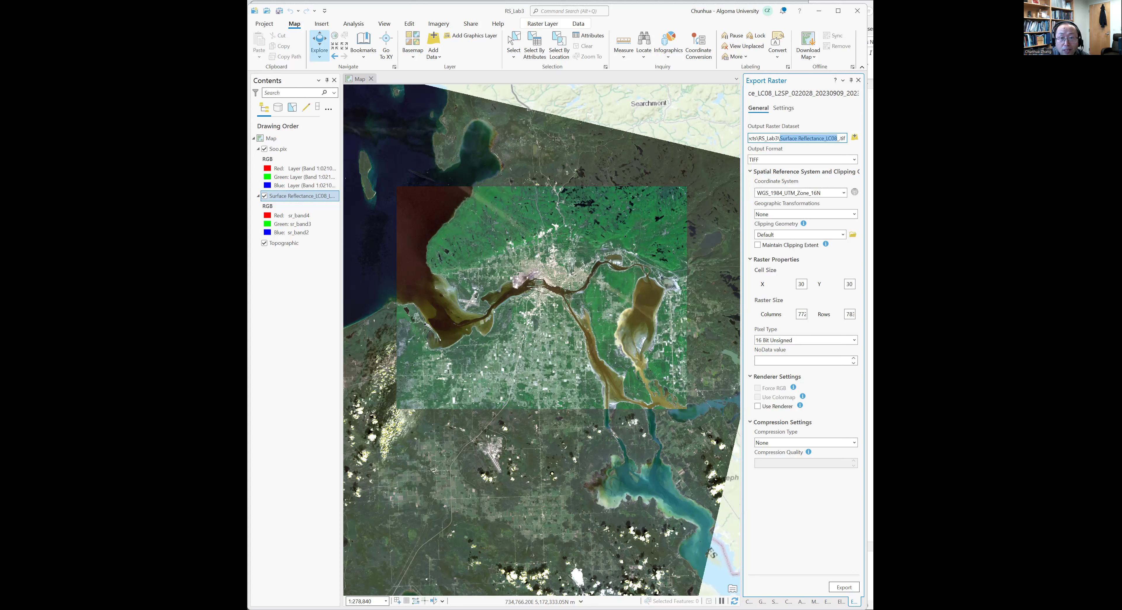
pyautogui.press('BackSpace')
pyautogui.write('Soo_')
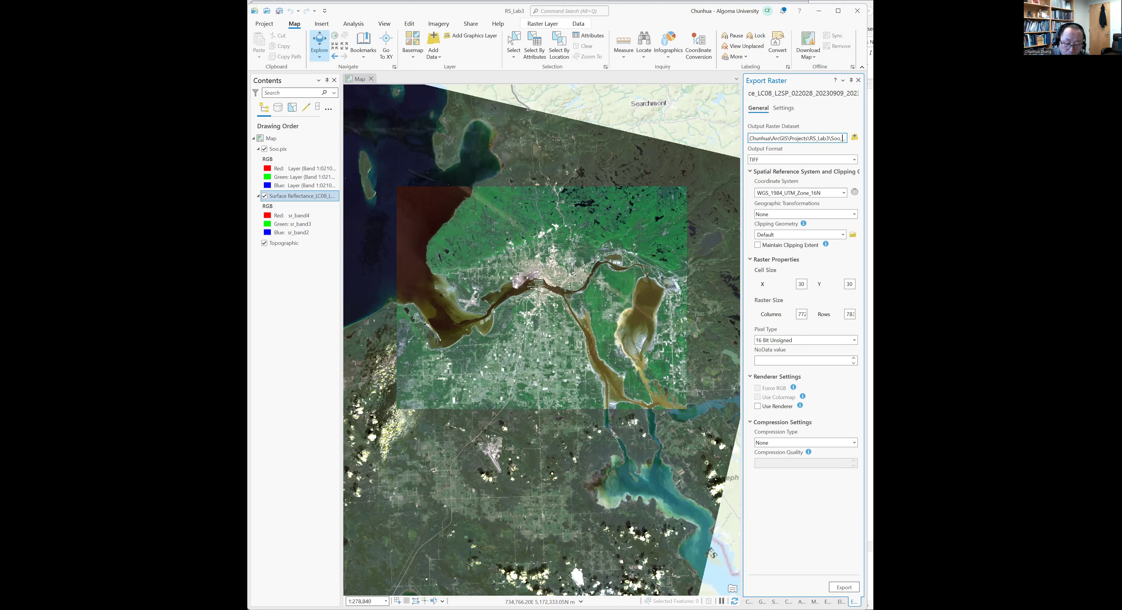
pyautogui.write('0909')
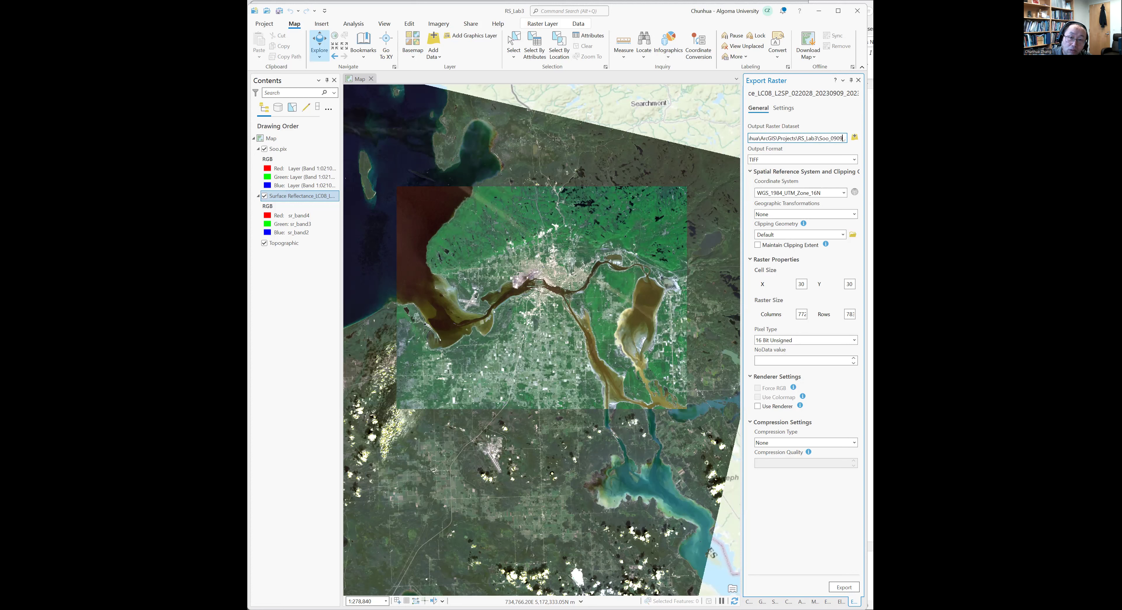
pyautogui.write('2023')
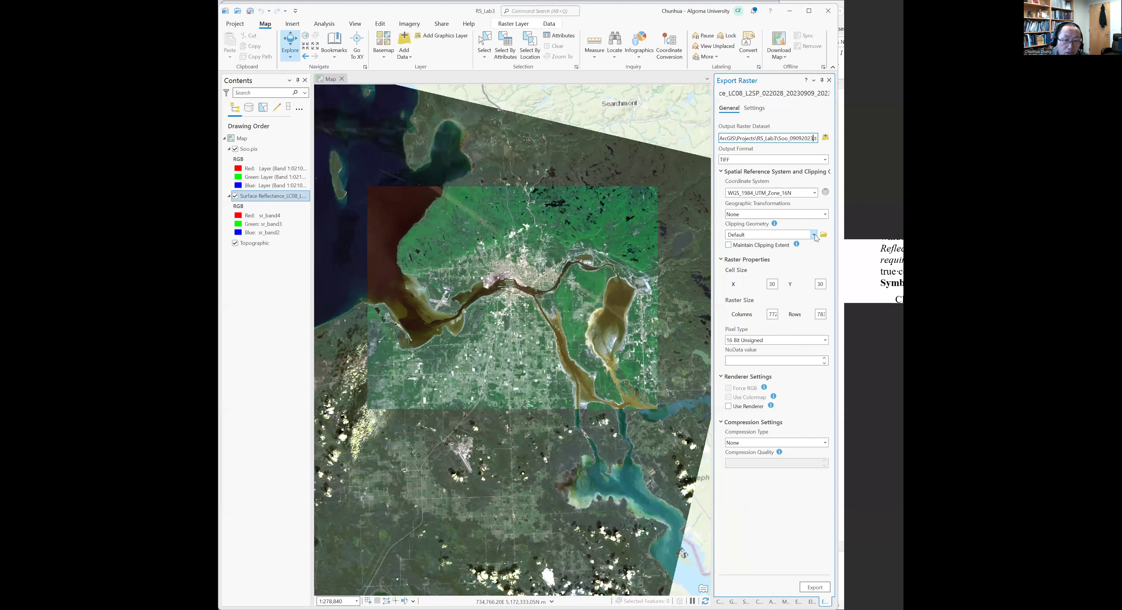
# Set the clipping geometry to the extent of Soo.pix and export the raster
pyautogui.click(813, 235)
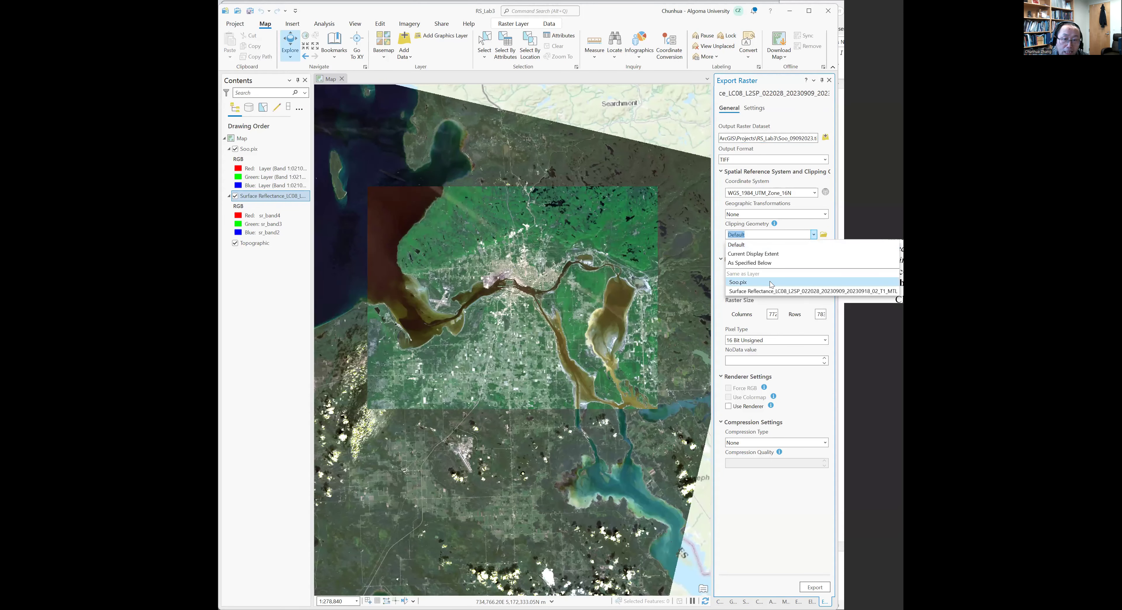
pyautogui.click(771, 283)
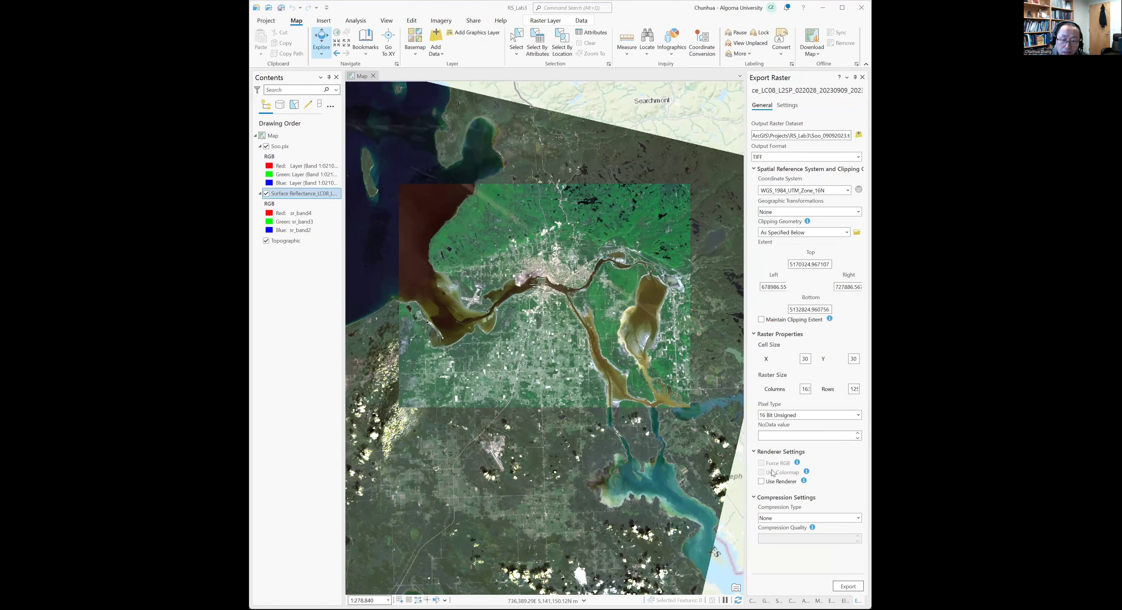
pyautogui.click(847, 586)
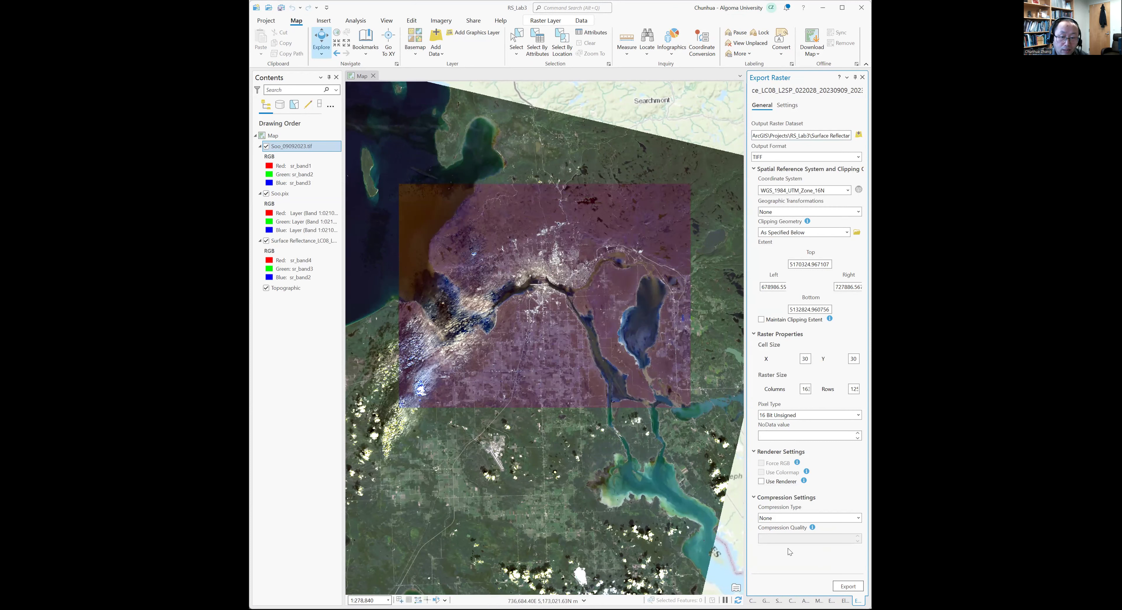
# Examine the import options of the RS_Lab3.gdb geodatabase, the geoprocessing tools, and the symbology and export settings of Soo_09092023.tif
pyautogui.click(752, 600)
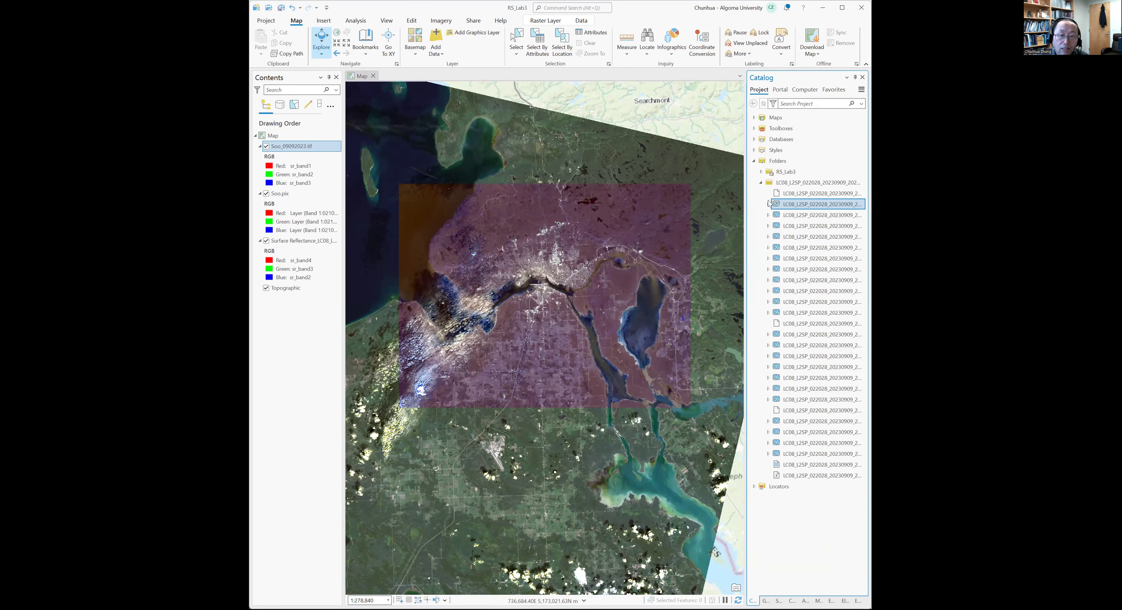
pyautogui.click(754, 139)
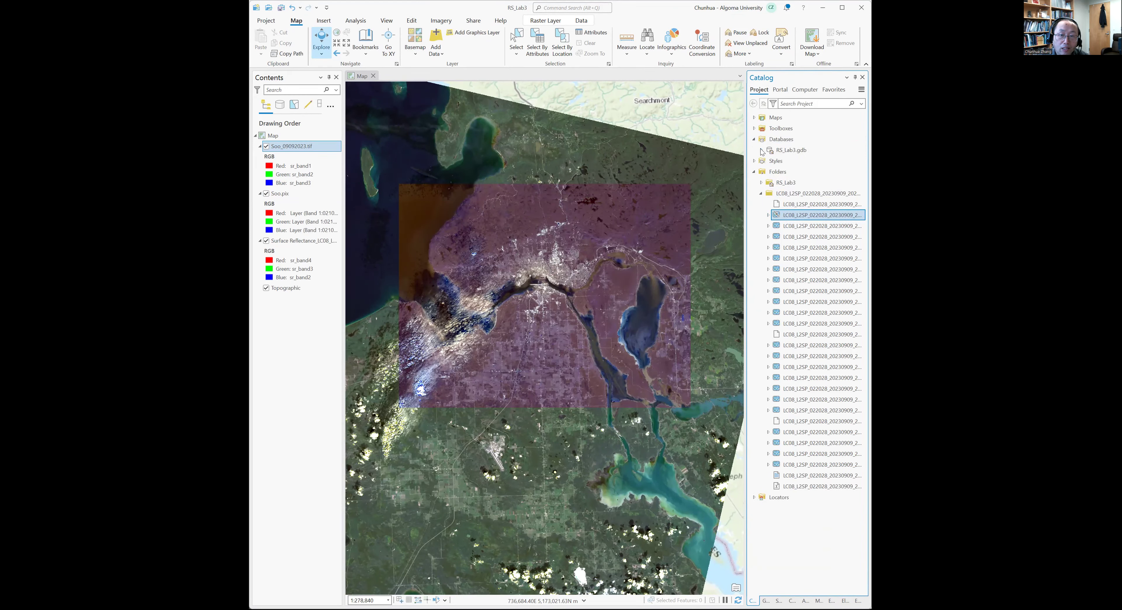
pyautogui.rightClick(793, 151)
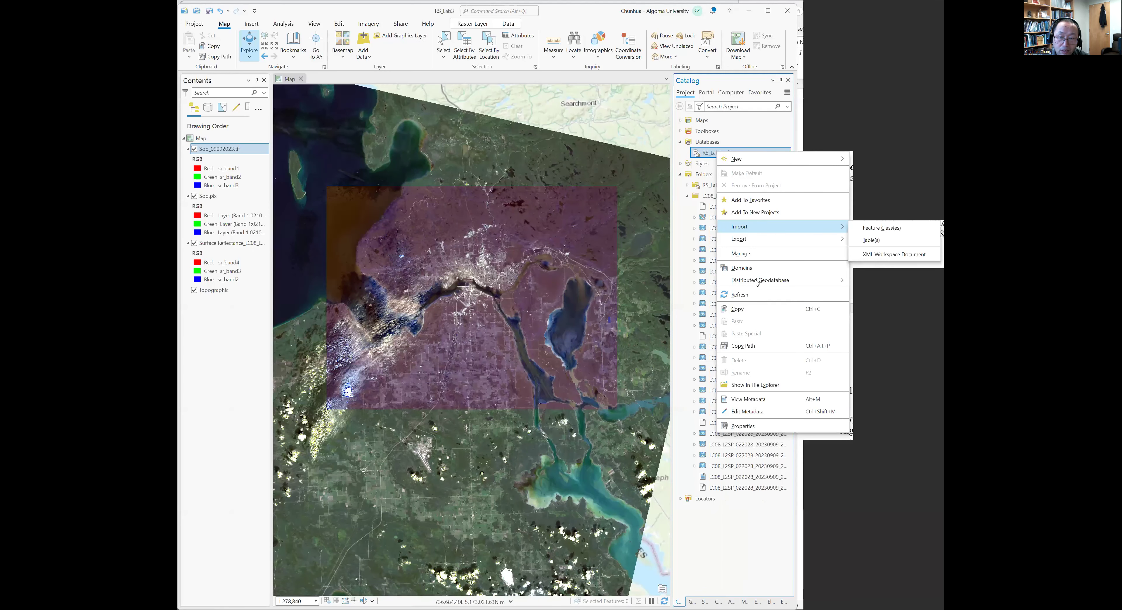
pyautogui.click(711, 155)
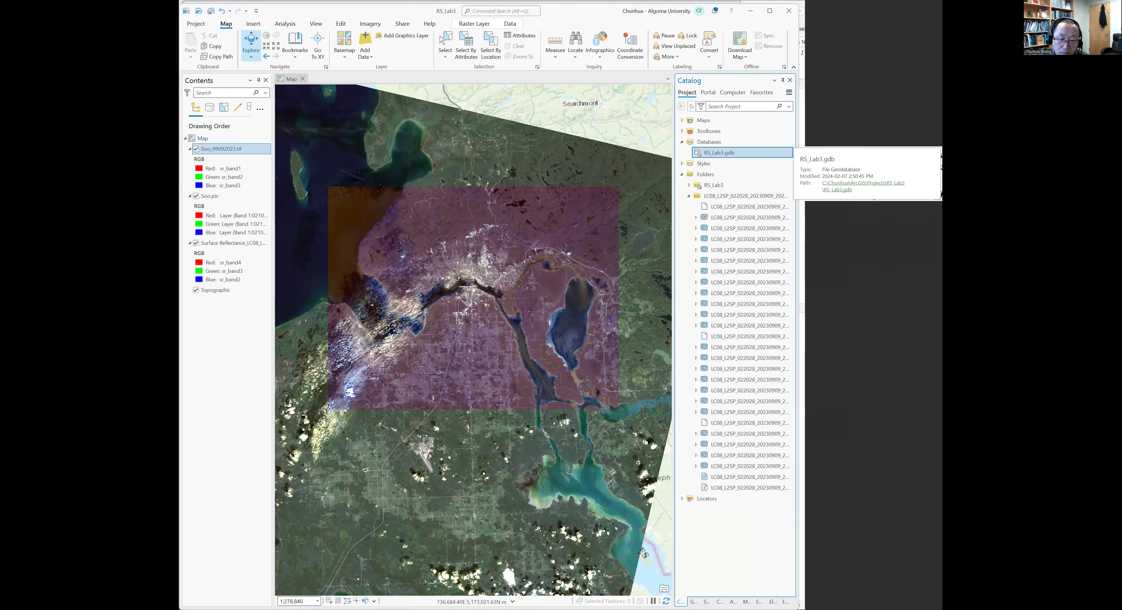
pyautogui.click(693, 601)
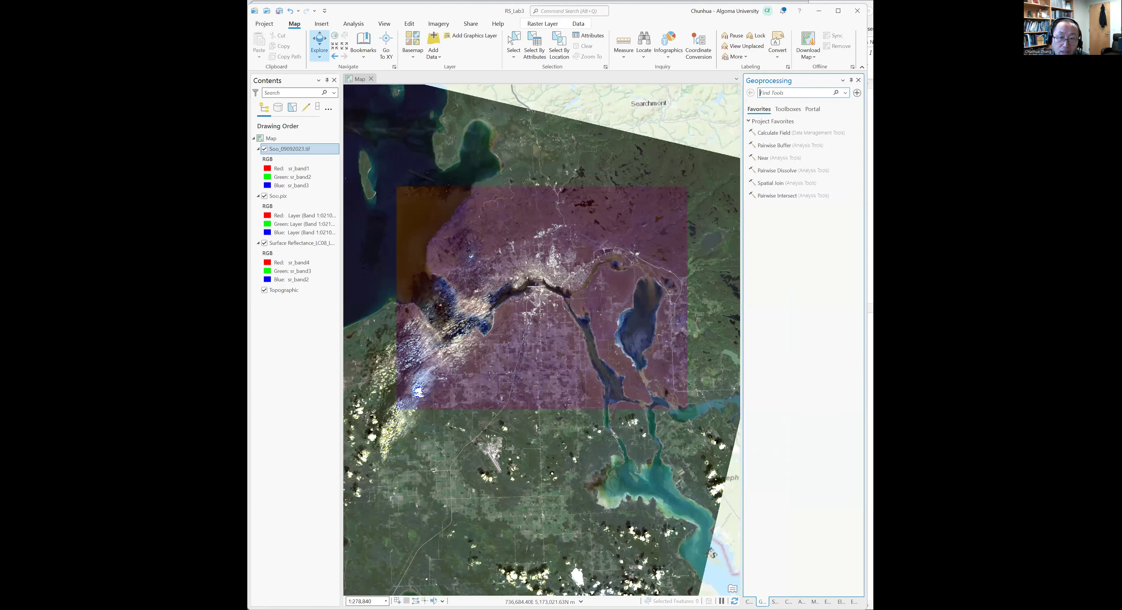
pyautogui.click(774, 601)
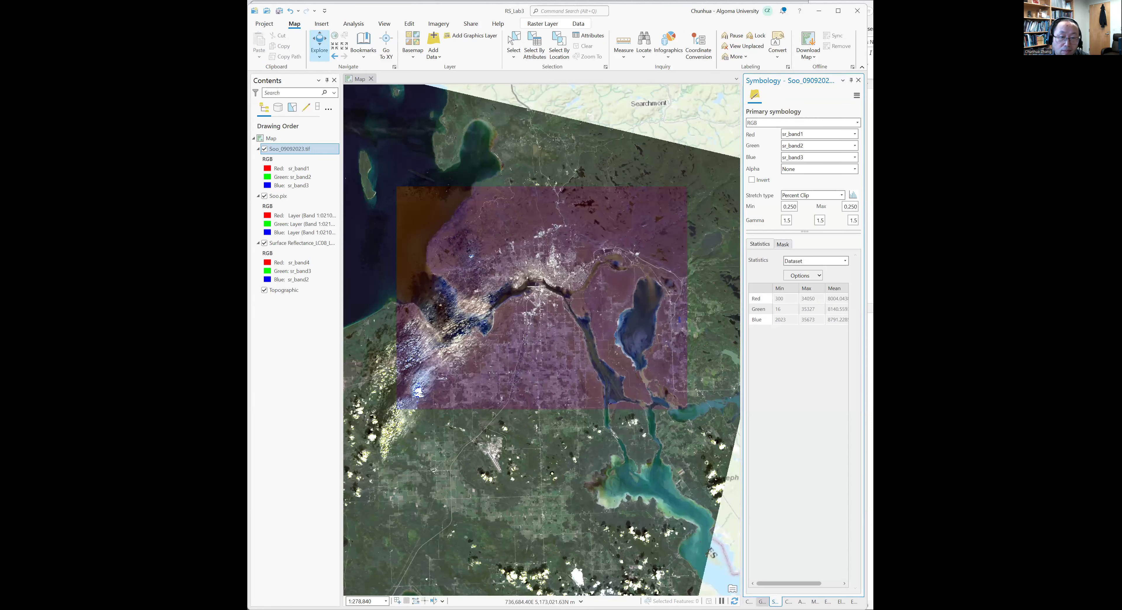
pyautogui.click(761, 601)
pyautogui.click(301, 163)
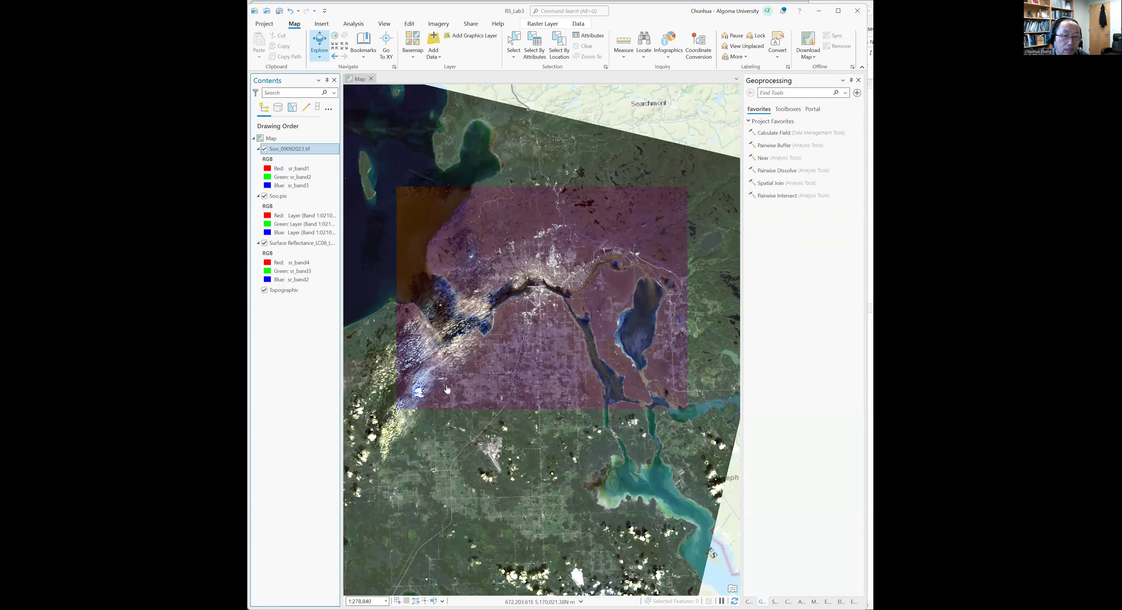
pyautogui.click(804, 138)
pyautogui.press('End')
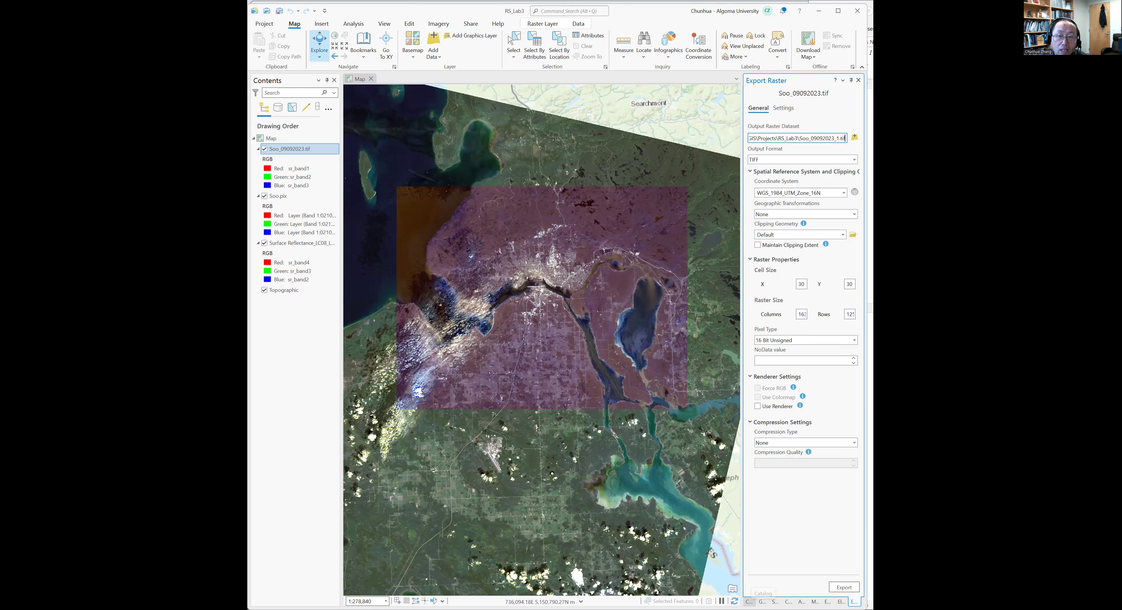
pyautogui.click(749, 602)
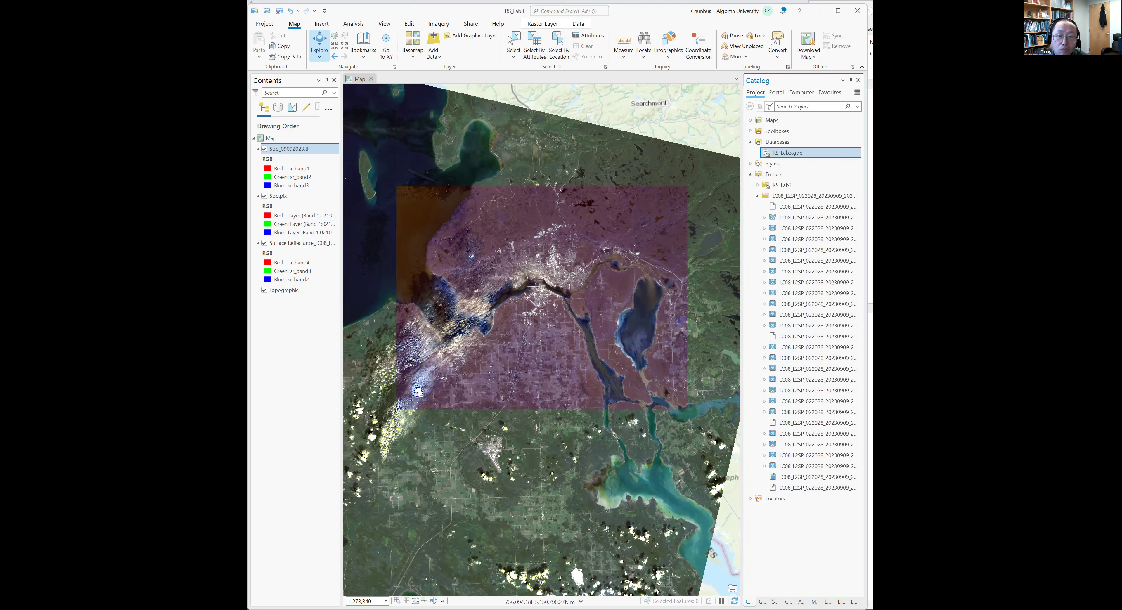
pyautogui.rightClick(796, 157)
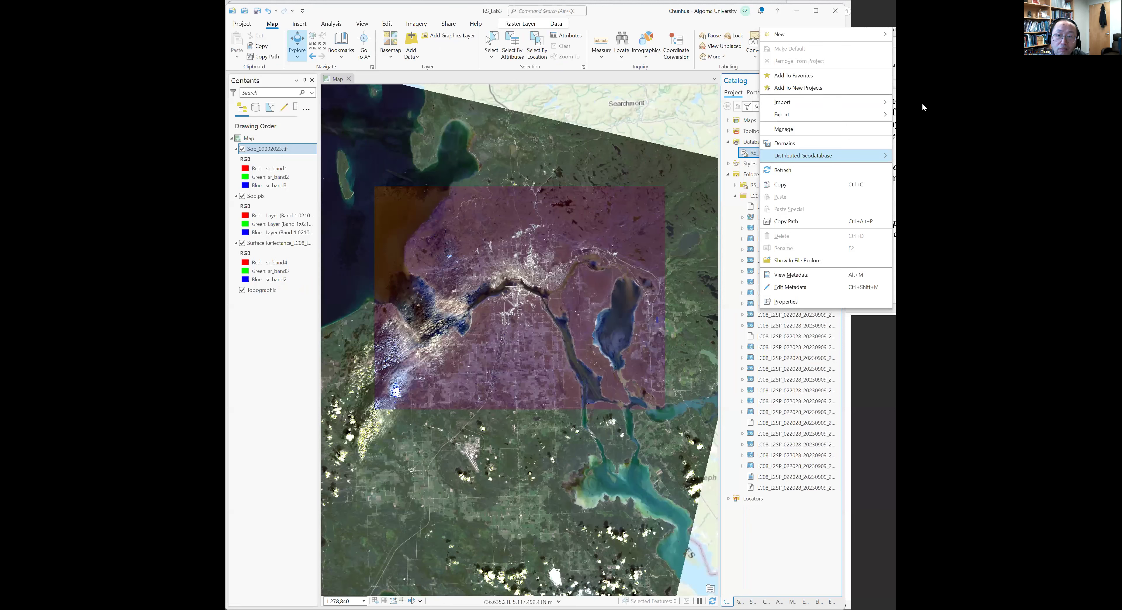
pyautogui.moveTo(811, 102)
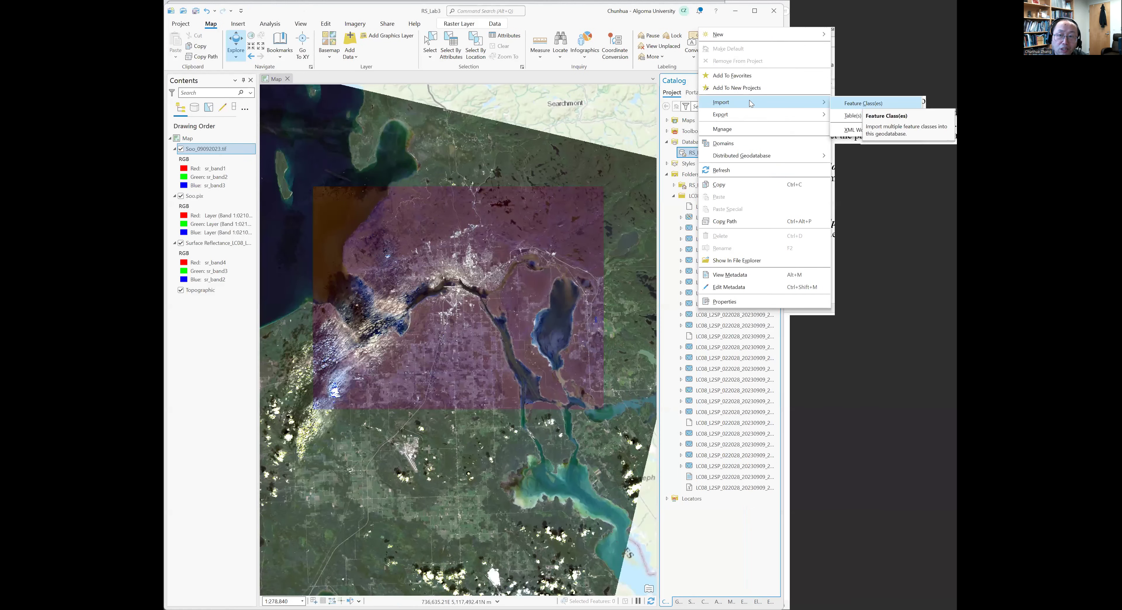
pyautogui.click(702, 157)
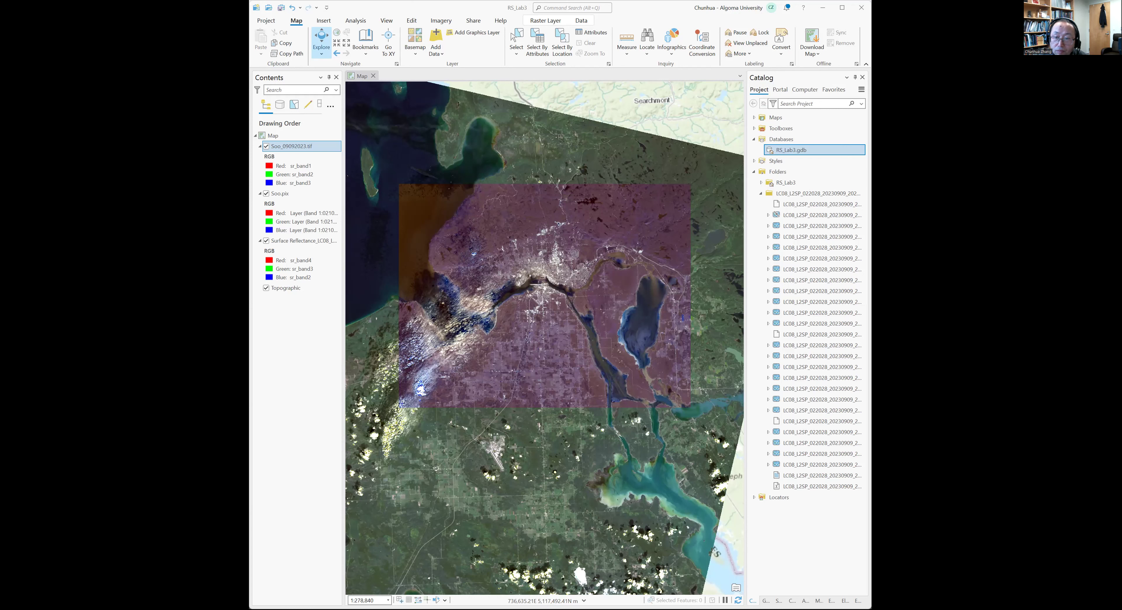
# Remove the Surface Reflectance layer from the map
pyautogui.scroll(2, 364, 229)
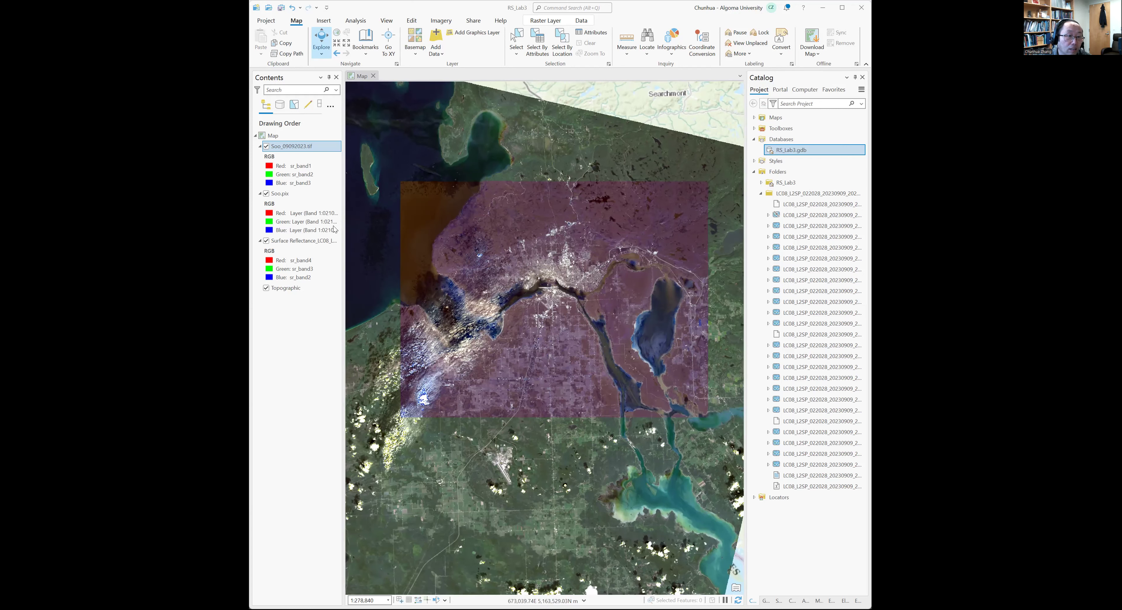
pyautogui.rightClick(290, 239)
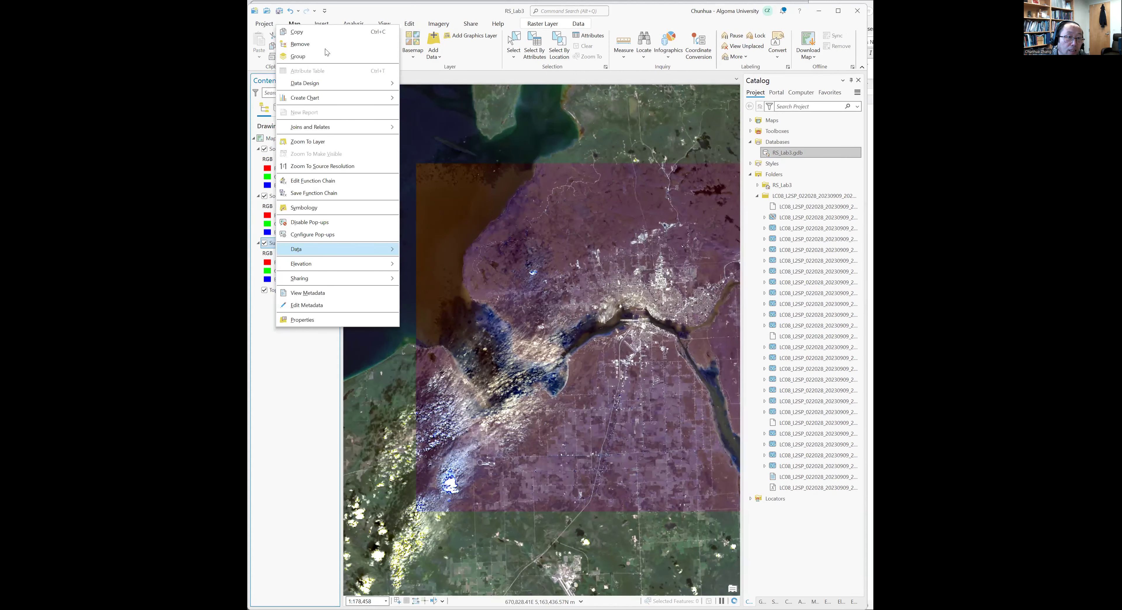
pyautogui.press('Delete')
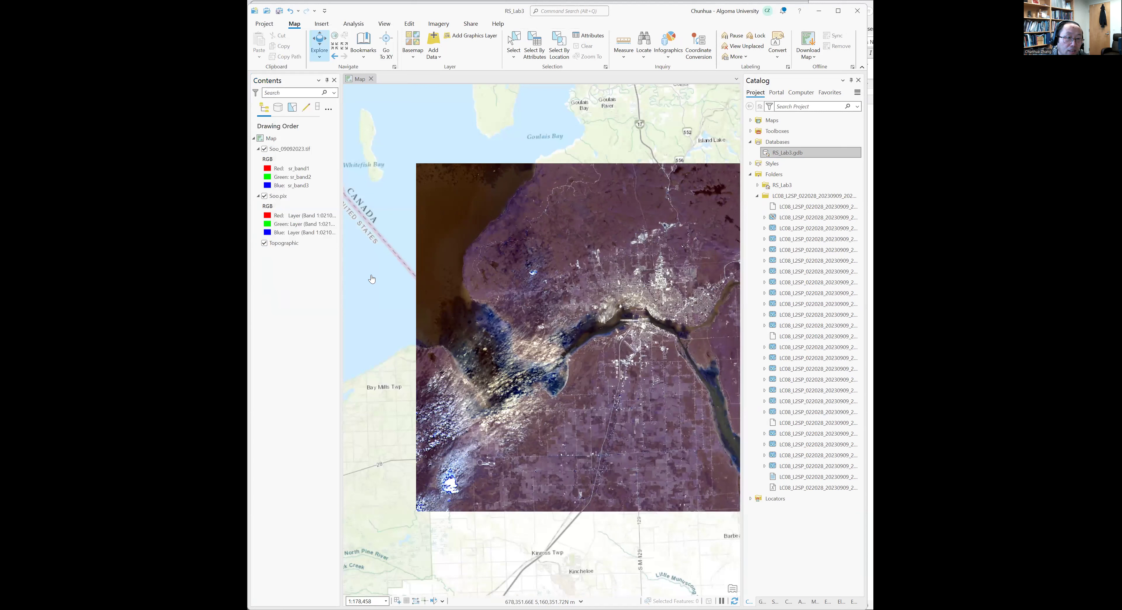
# Display Soo_09092023.tif in false colour with sr_band5 as red, sr_band4 as green and sr_band3 as blue
pyautogui.click(305, 150)
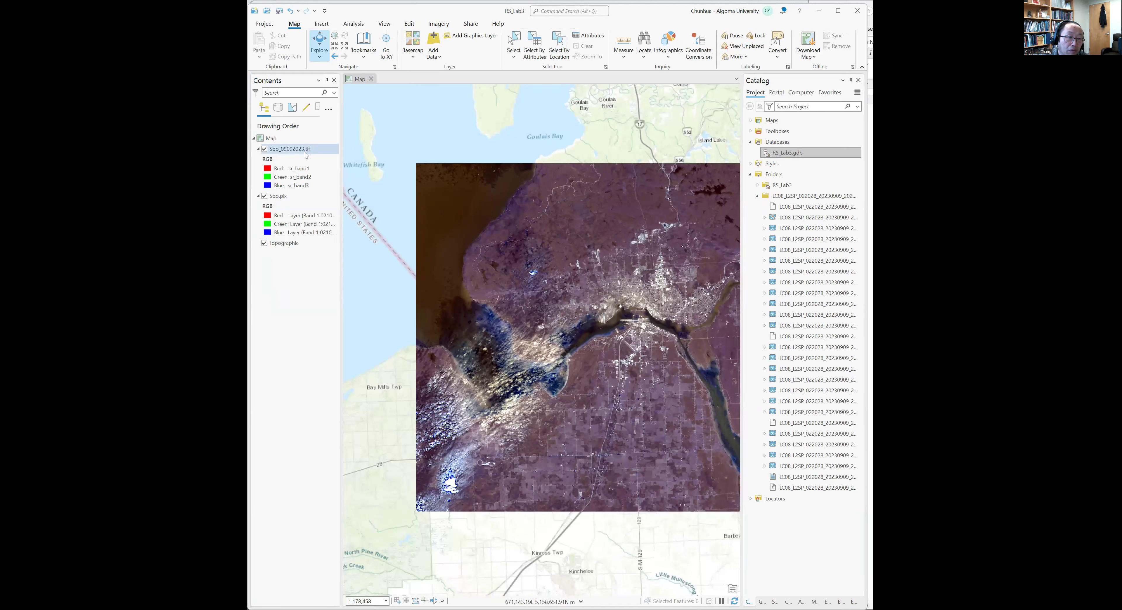
pyautogui.click(303, 170)
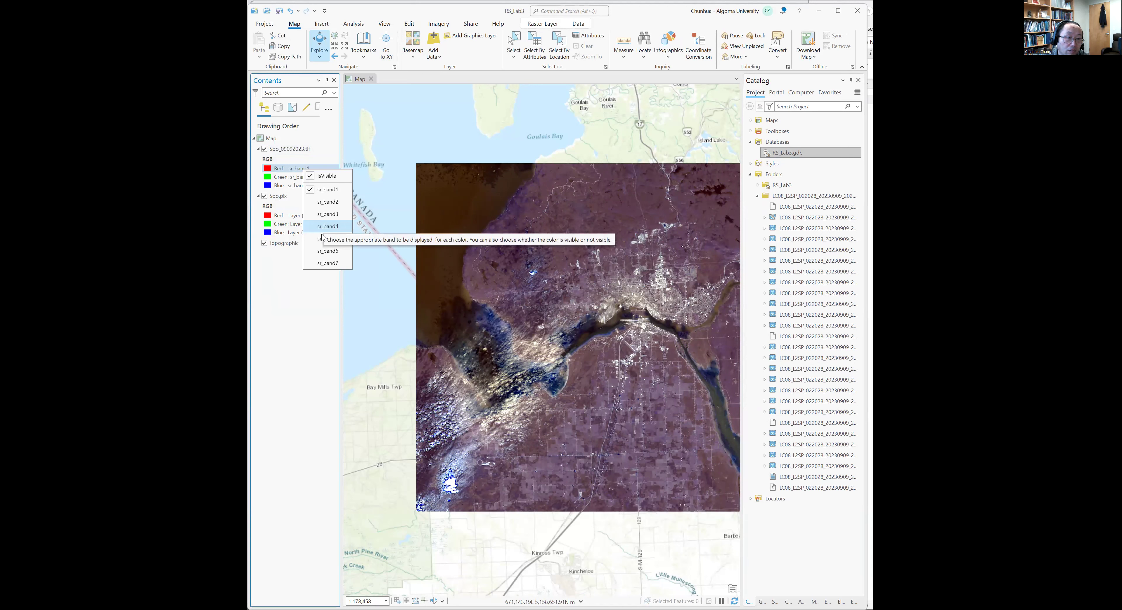
pyautogui.click(325, 239)
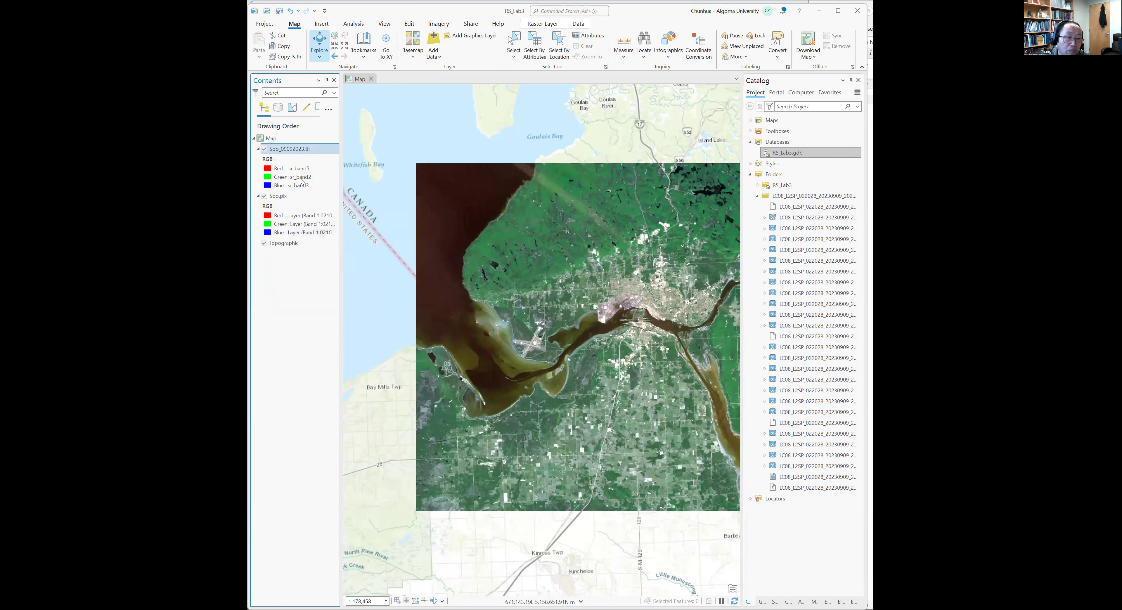
pyautogui.click(301, 181)
pyautogui.click(326, 231)
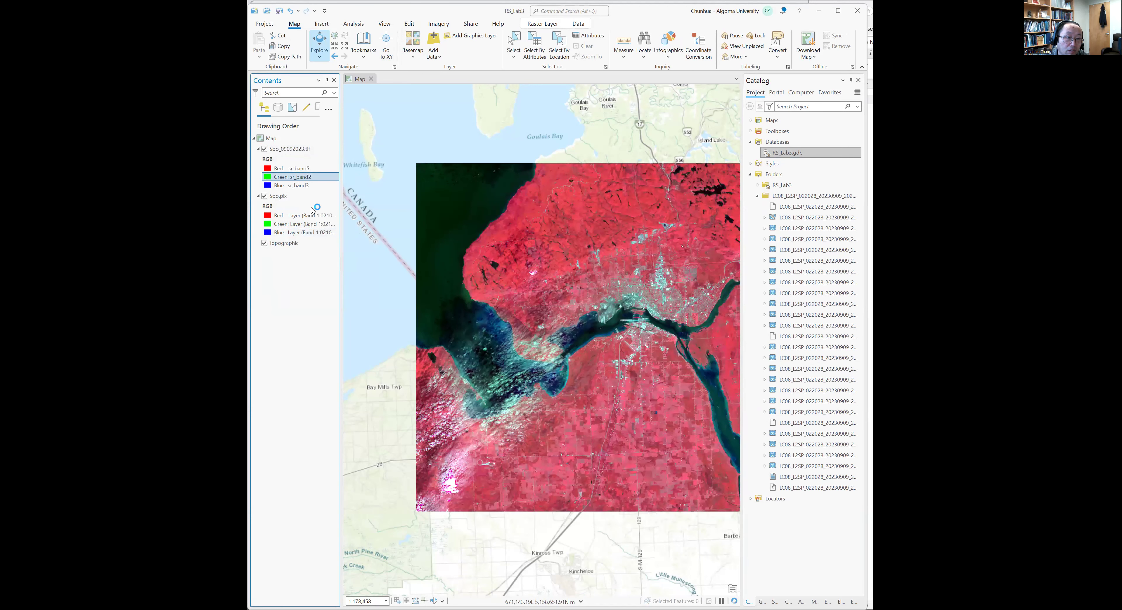
pyautogui.click(301, 186)
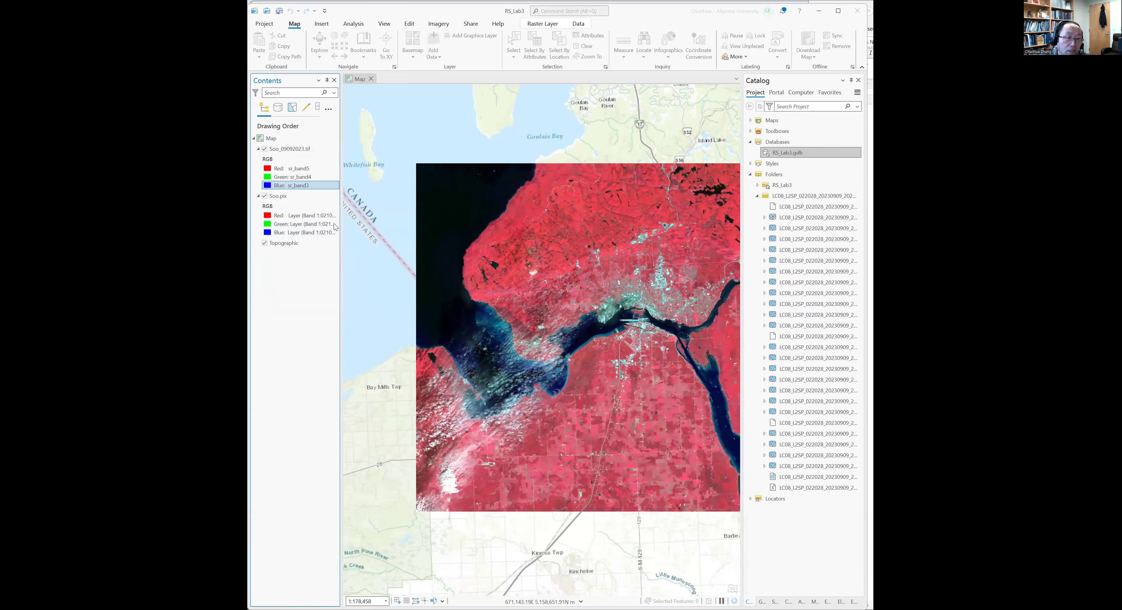
pyautogui.click(309, 234)
pyautogui.click(309, 235)
# Adjust the band assignments for the red, green and blue channels of the Soo.pix layer
pyautogui.click(292, 218)
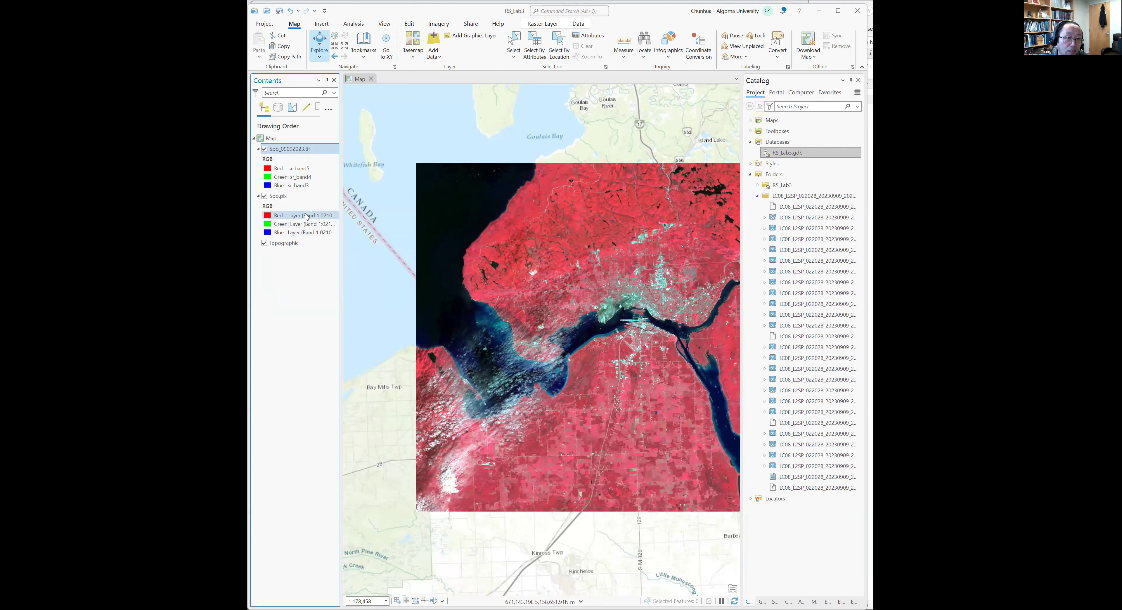
pyautogui.click(314, 219)
pyautogui.click(314, 219)
pyautogui.click(321, 253)
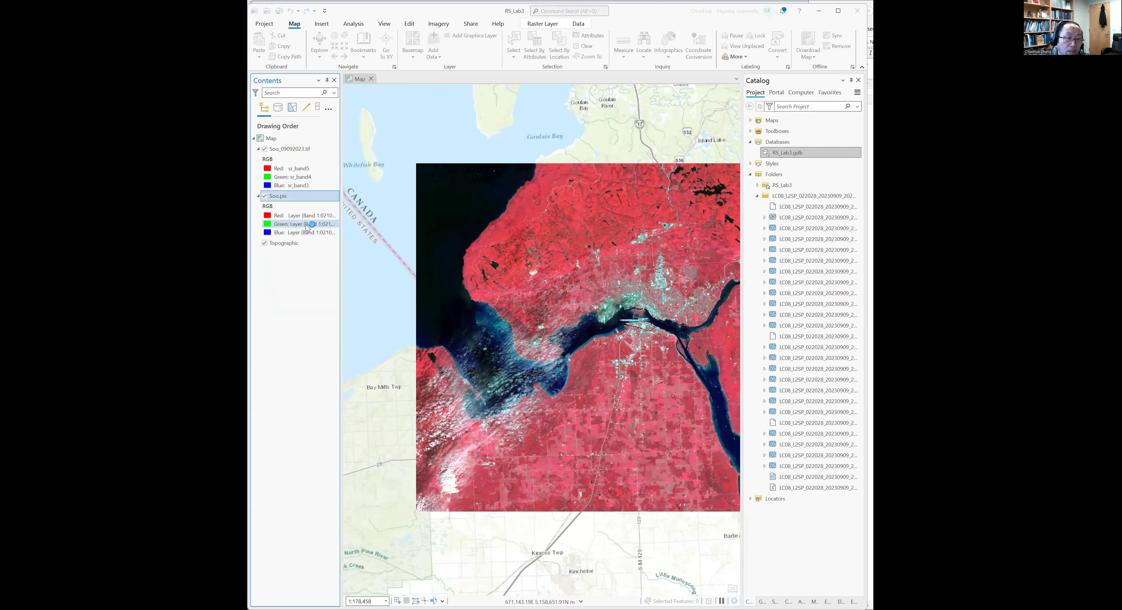
pyautogui.click(300, 232)
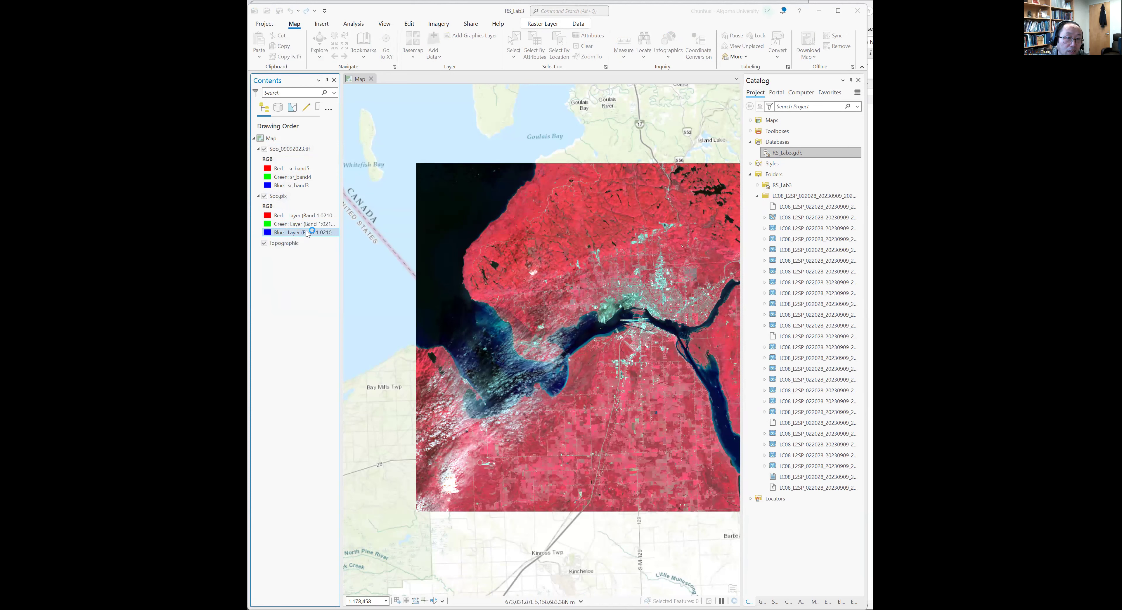
pyautogui.click(300, 233)
pyautogui.click(344, 262)
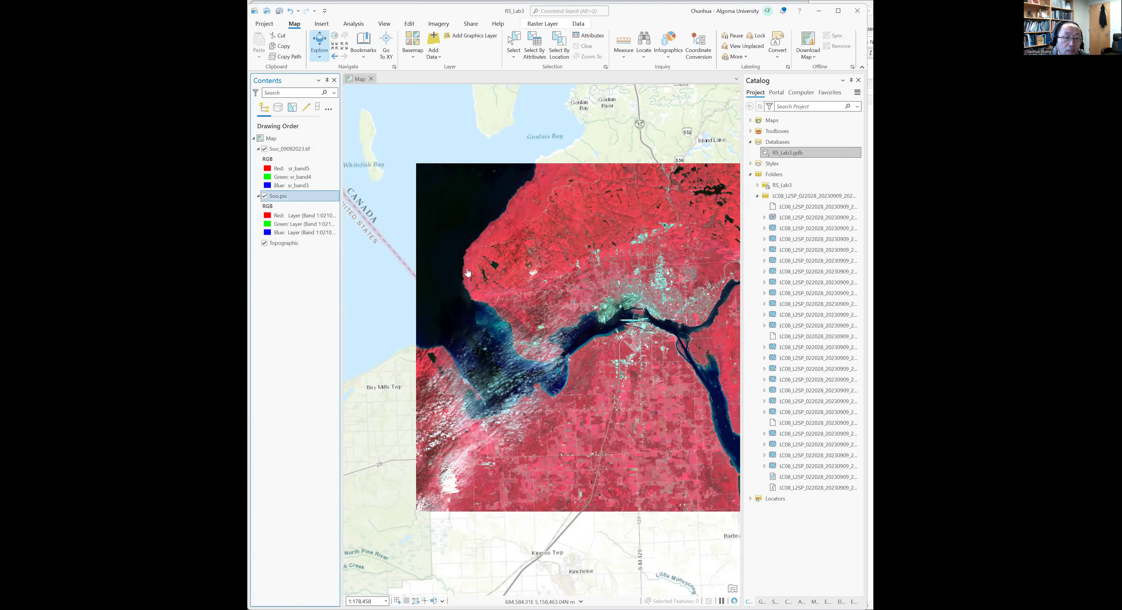
# Switch the Soo_09092023.tif layer off and on to compare it with the Soo.pix image beneath
pyautogui.click(264, 149)
pyautogui.click(264, 149)
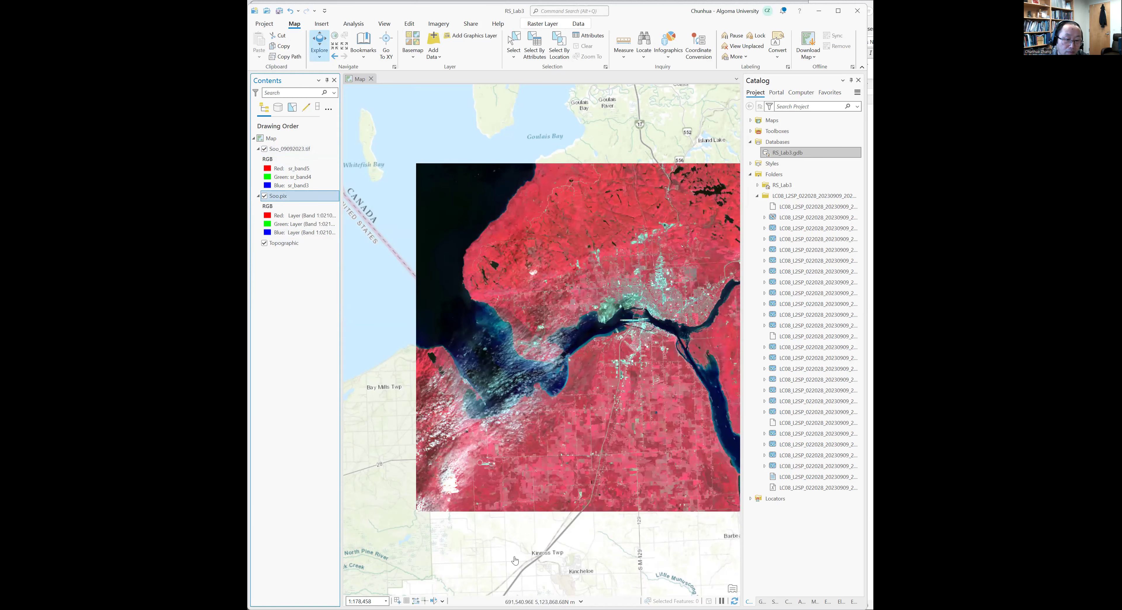
# Inspect the pixel pop-up for a spot in the city on the Soo_09092023.tif image and close it
pyautogui.moveTo(565, 416); pyautogui.dragTo(509, 419)
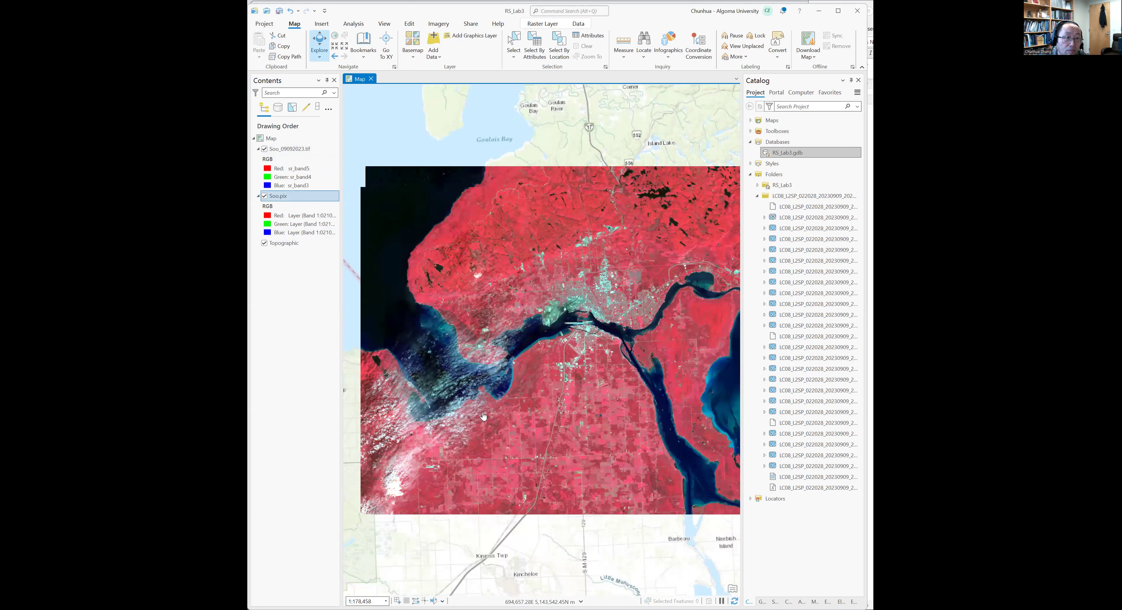
pyautogui.moveTo(538, 295); pyautogui.dragTo(509, 292)
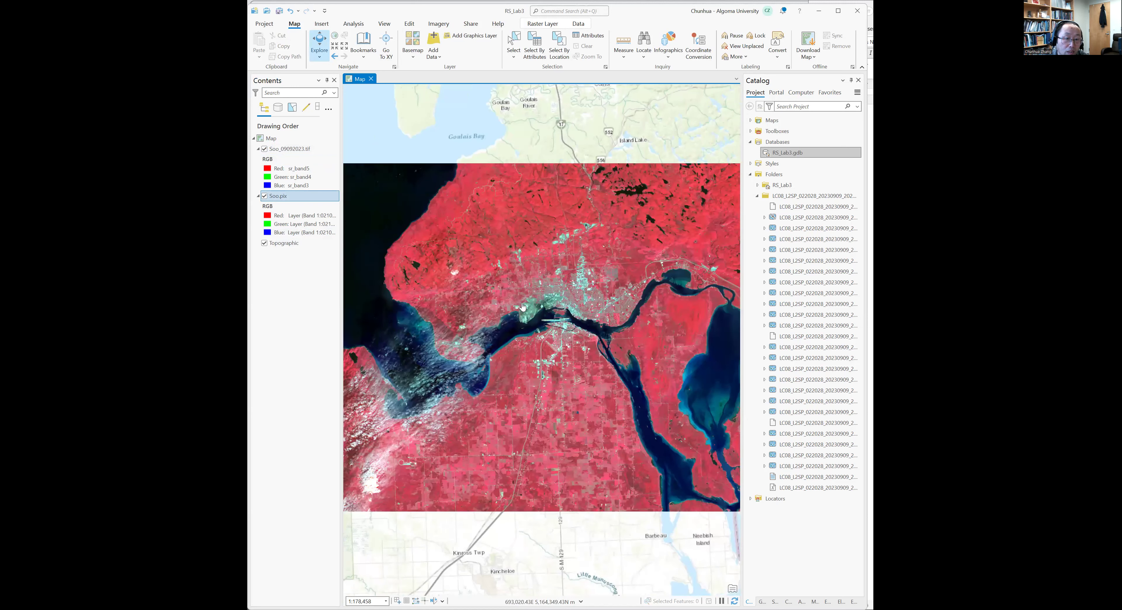
pyautogui.click(571, 267)
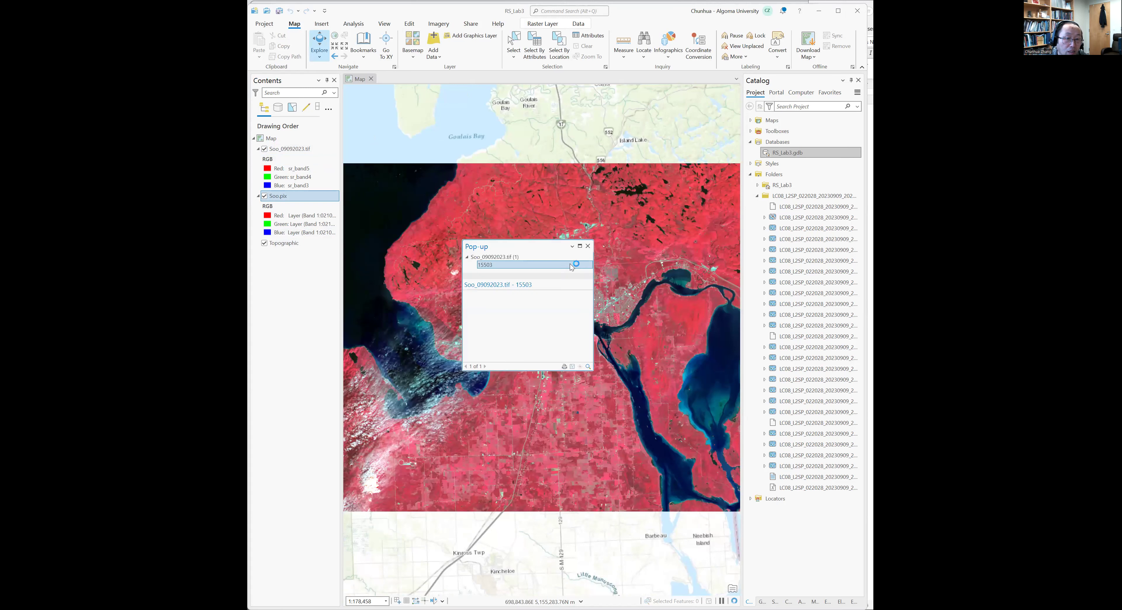
pyautogui.click(587, 247)
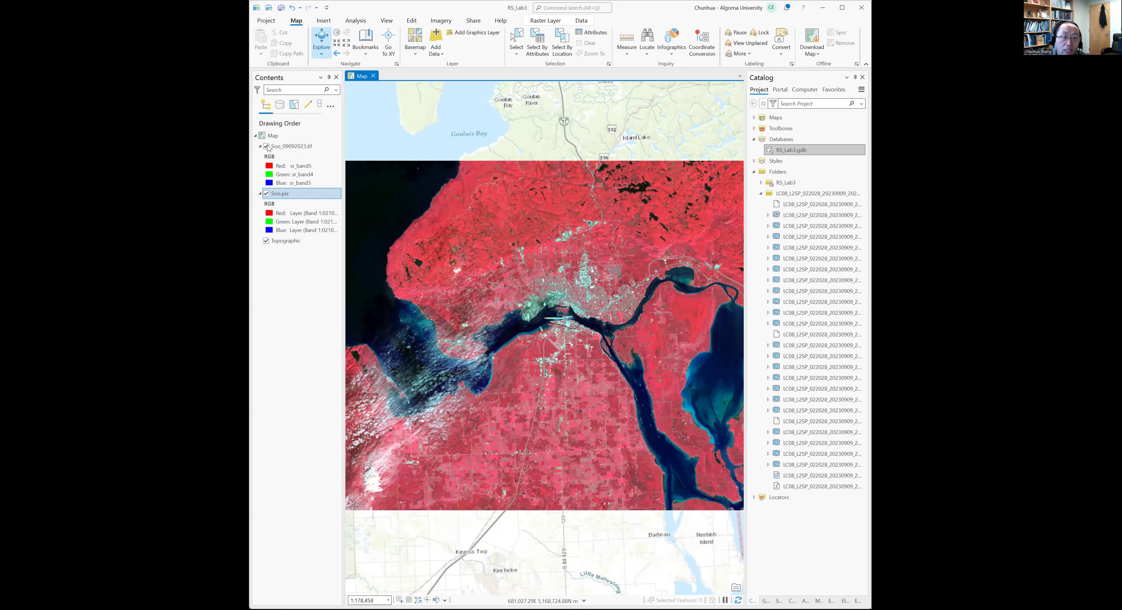
# Compare the city area in both images by switching the Soo_09092023.tif layer off and on over Soo.pix
pyautogui.click(266, 147)
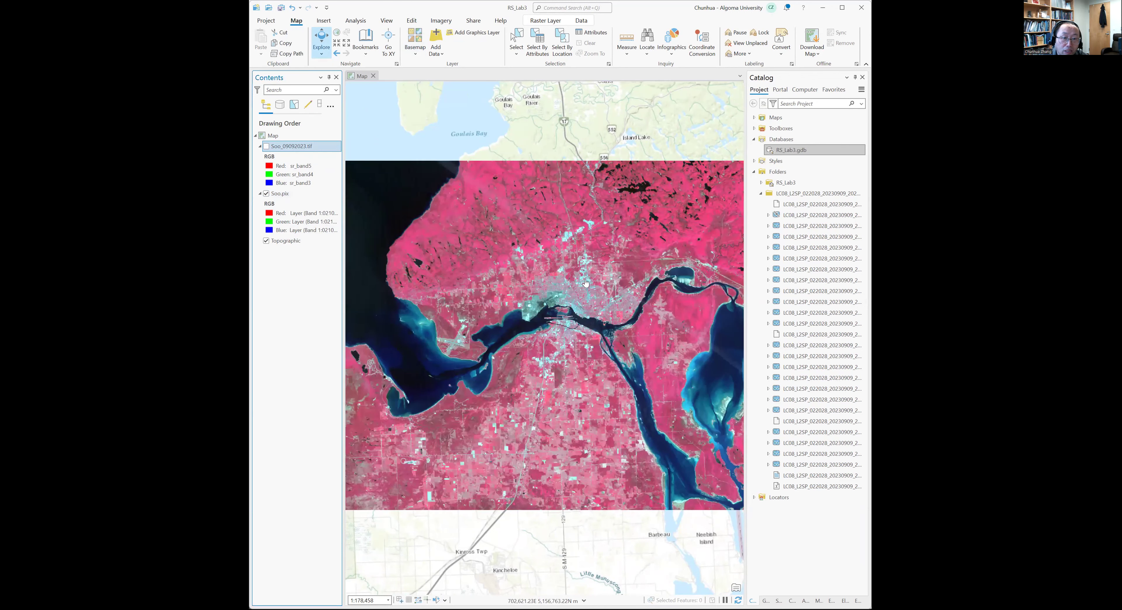
pyautogui.scroll(3, 596, 286)
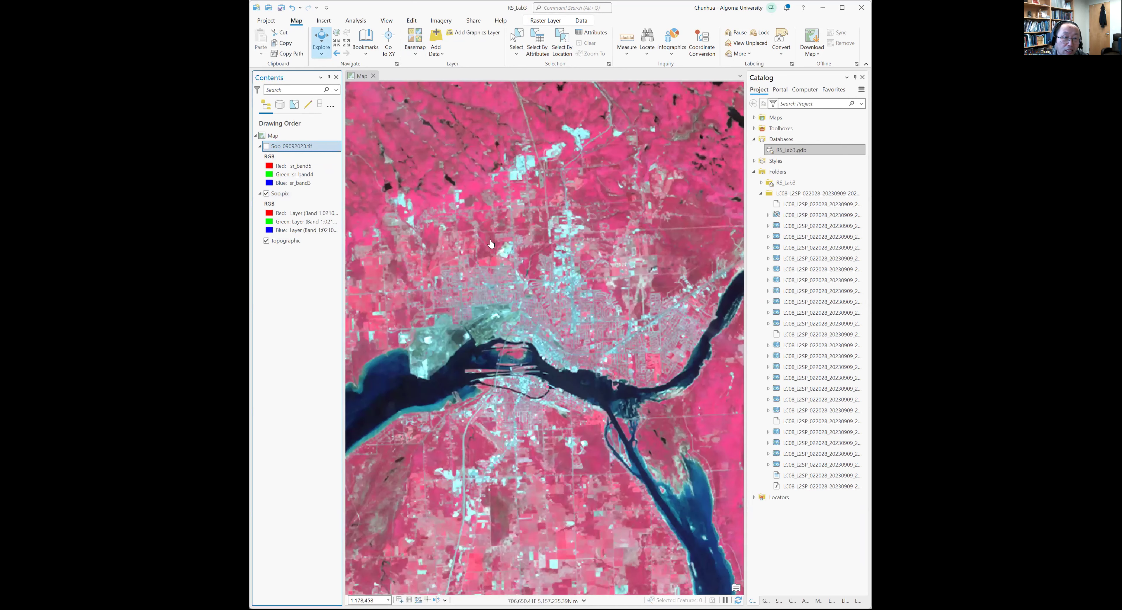
pyautogui.click(266, 147)
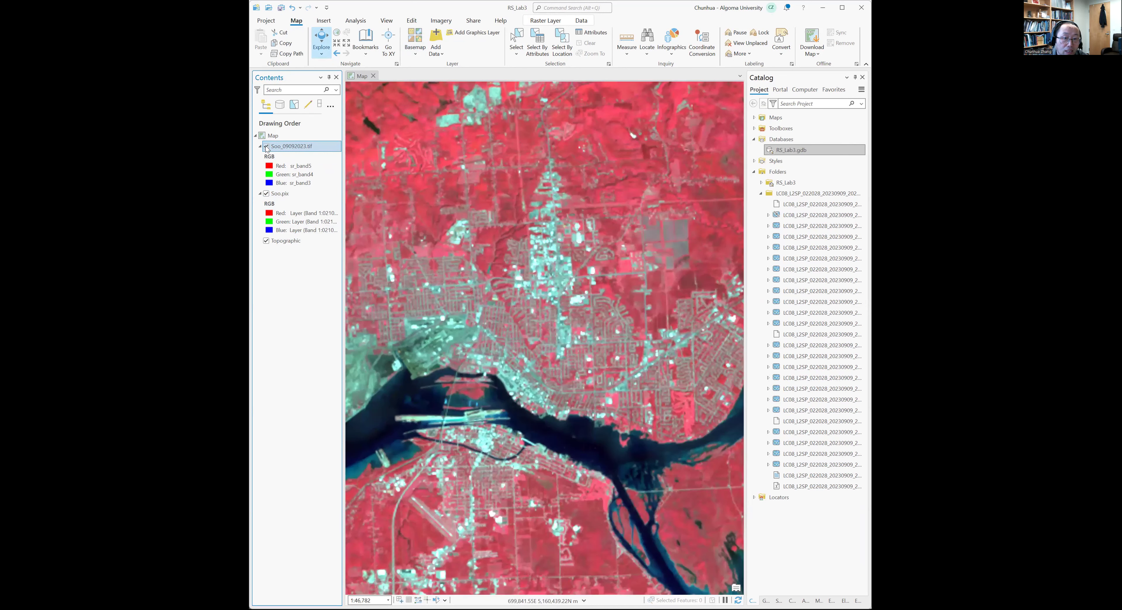
pyautogui.click(266, 147)
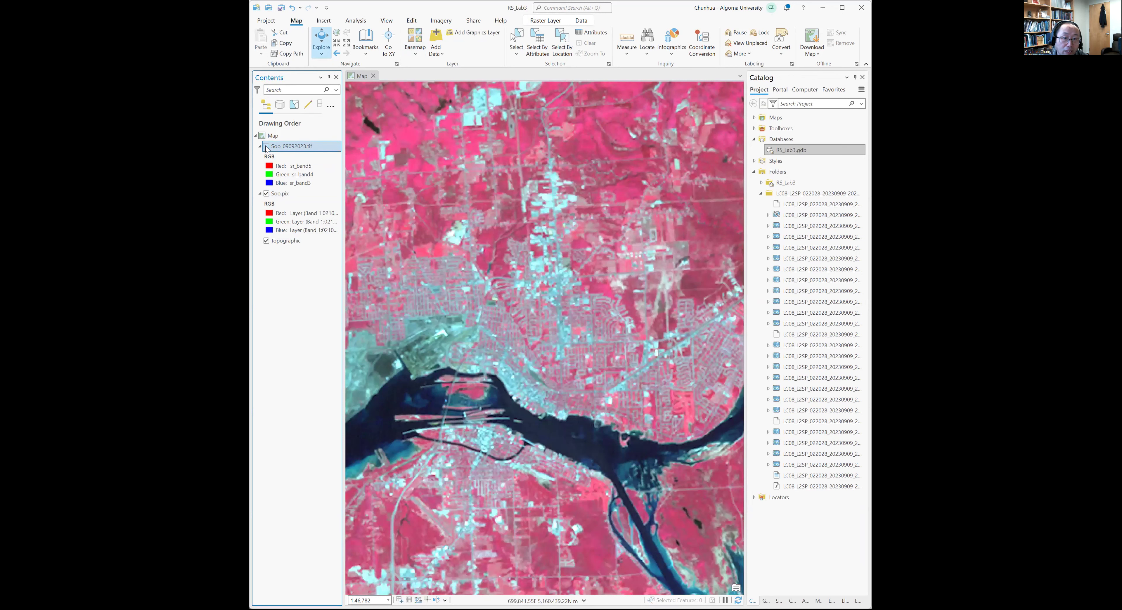
pyautogui.click(266, 147)
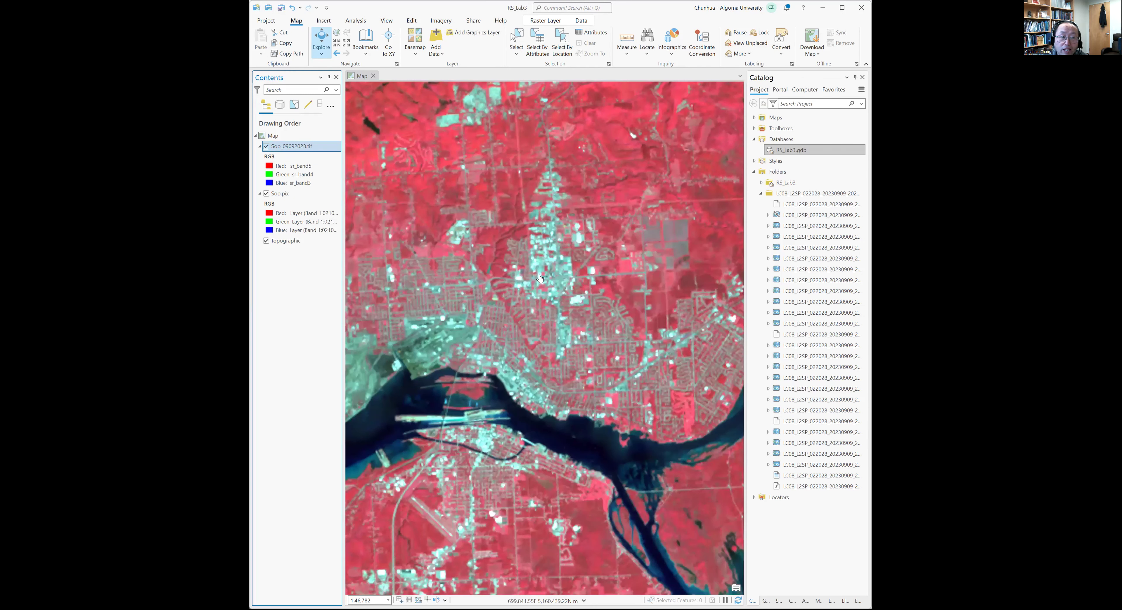
# Hide the Soo.pix and Soo_09092023.tif layers and change the basemap to World Imagery
pyautogui.click(266, 193)
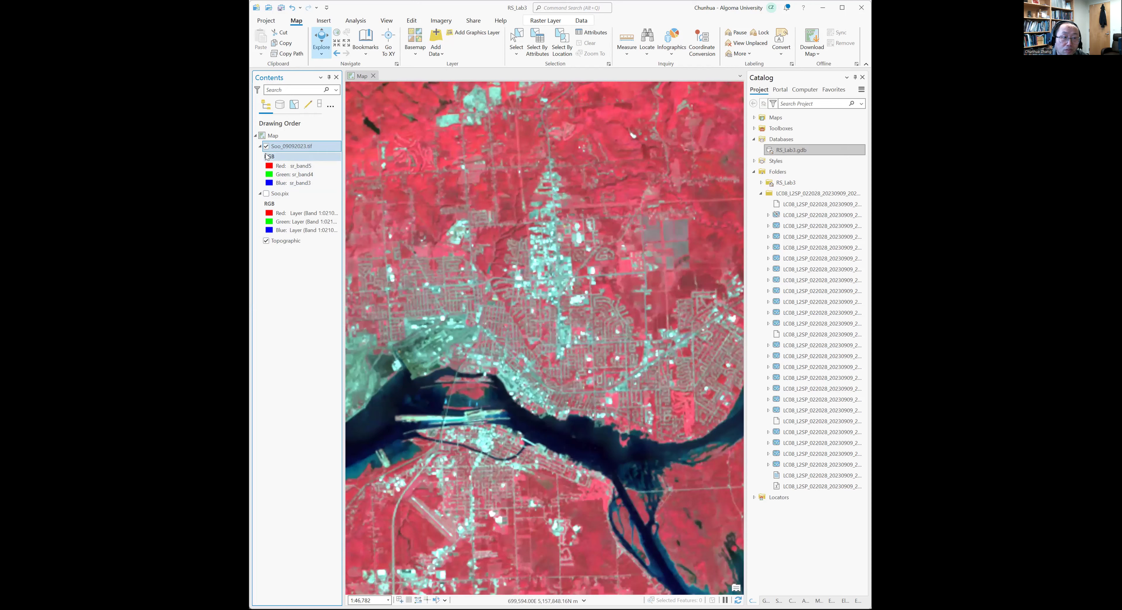
pyautogui.click(266, 147)
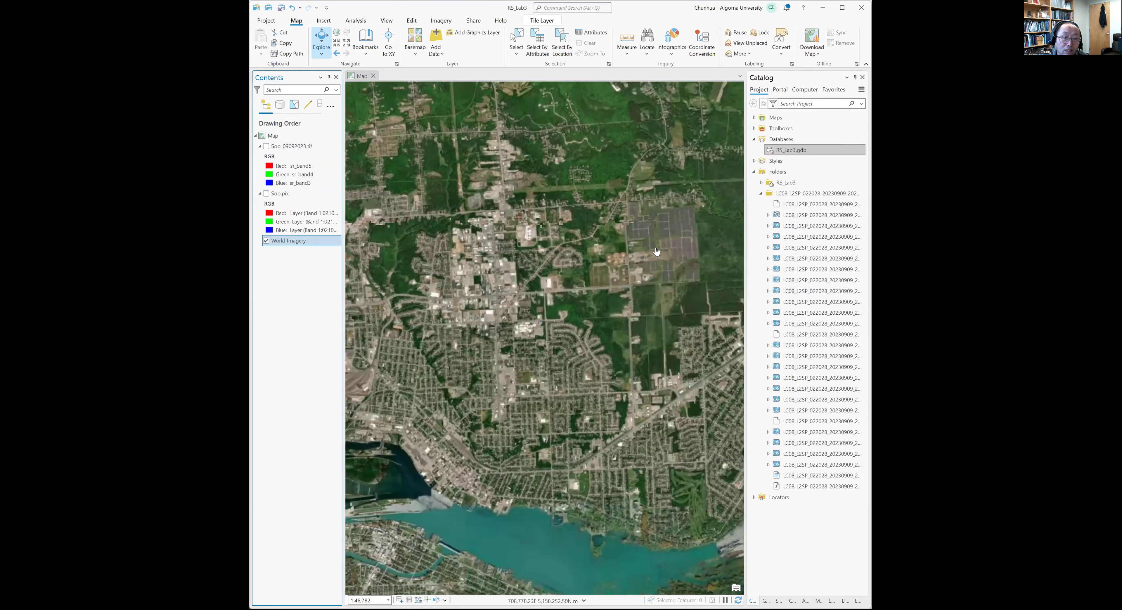
# Compare the solar farm area in World Imagery, Soo_09092023.tif and Soo.pix by toggling the layers, leaving both image layers switched on
pyautogui.click(267, 151)
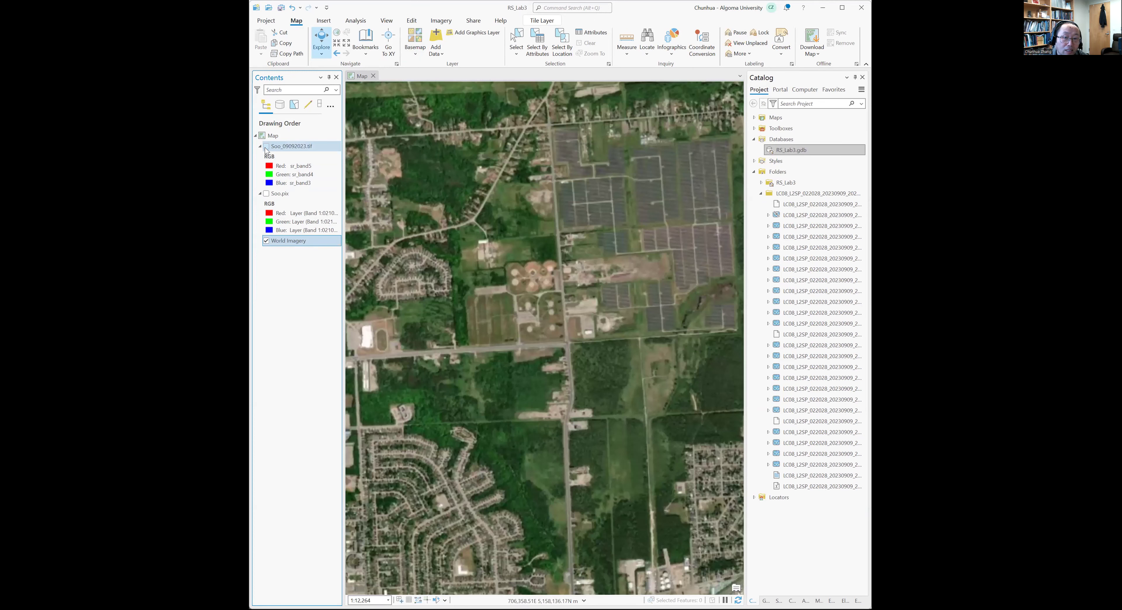
pyautogui.click(267, 148)
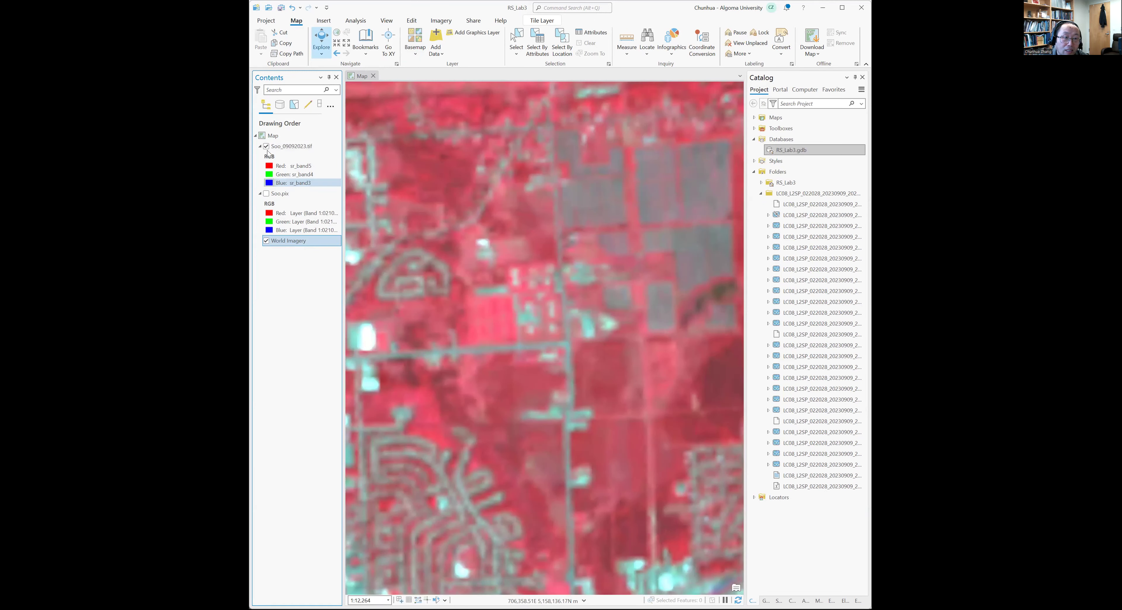
pyautogui.click(267, 147)
pyautogui.click(267, 194)
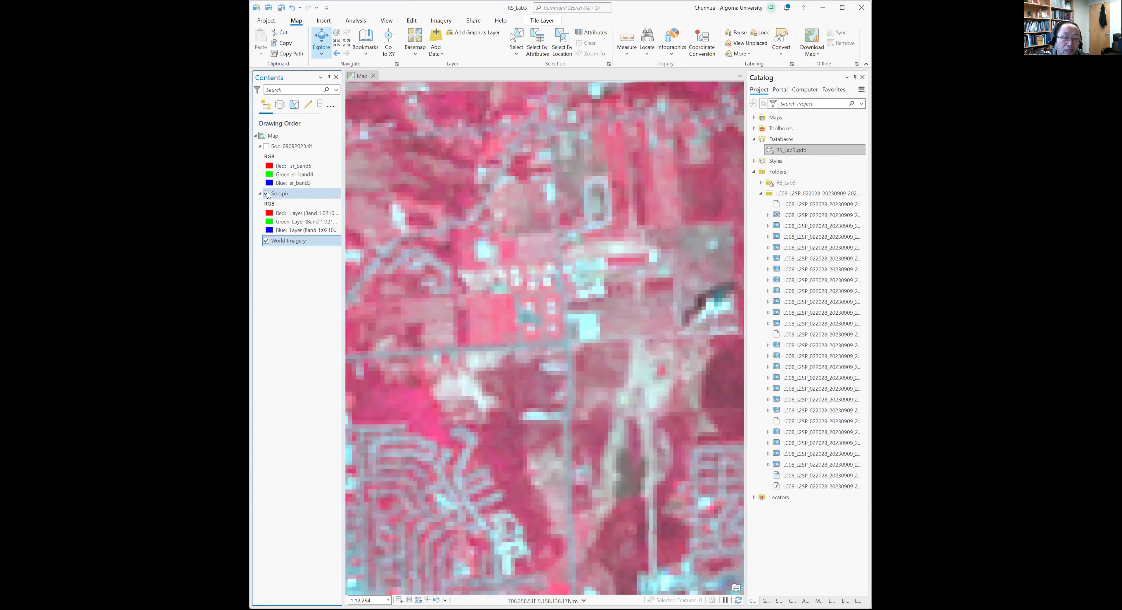
pyautogui.click(267, 147)
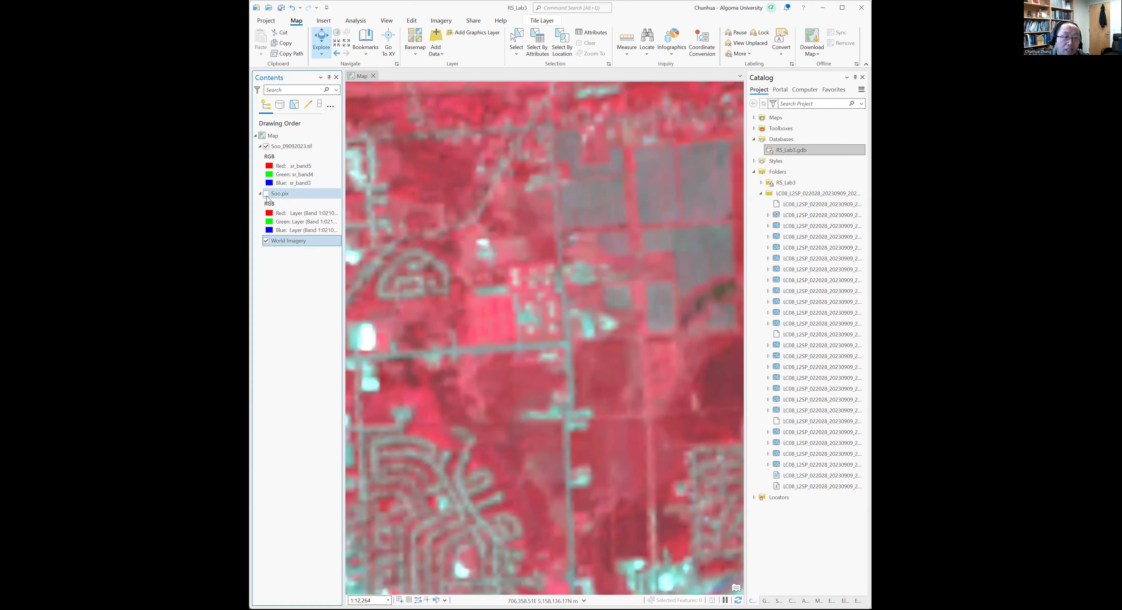
pyautogui.click(266, 194)
pyautogui.click(266, 194)
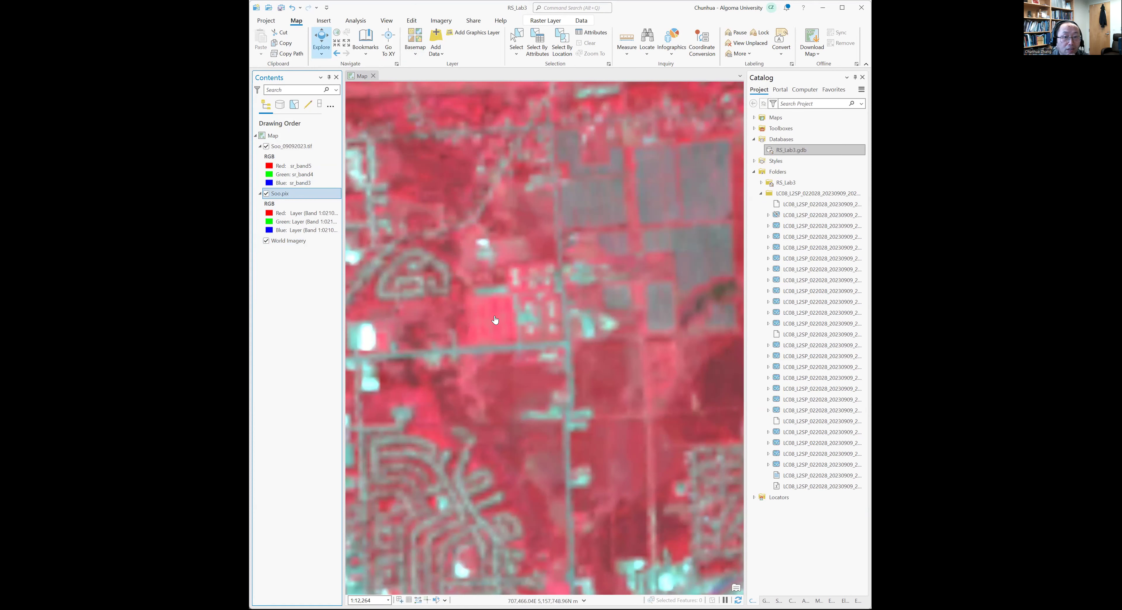
# Vary the Soo_09092023.tif layer's transparency between about 16% and 91% to compare it with Soo.pix, and restore it to 0%
pyautogui.scroll(-3, 495, 320)
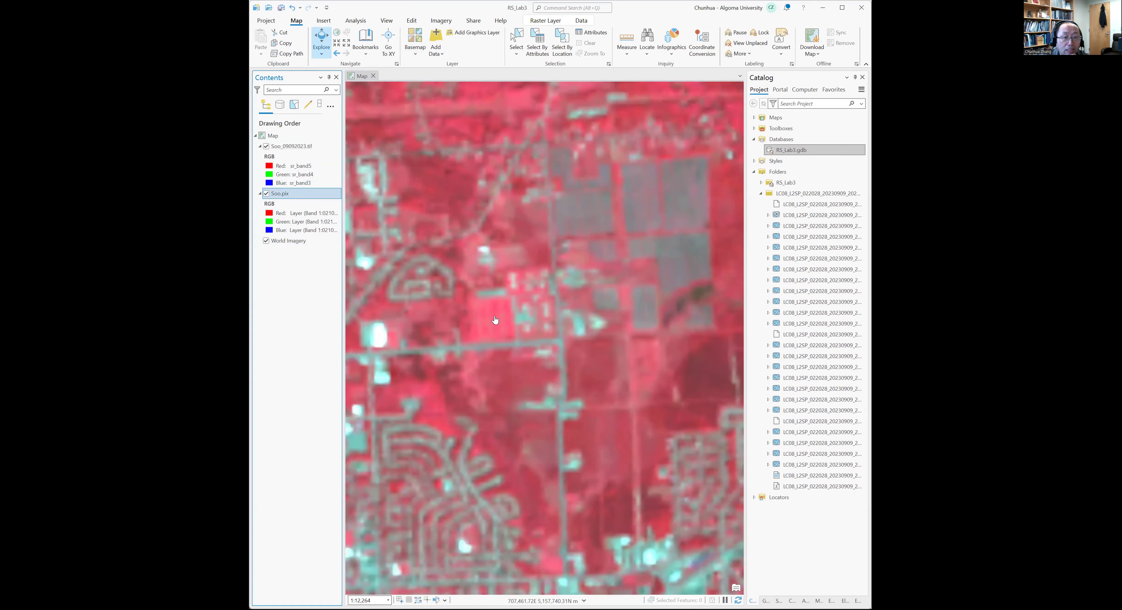
pyautogui.scroll(-1, 367, 231)
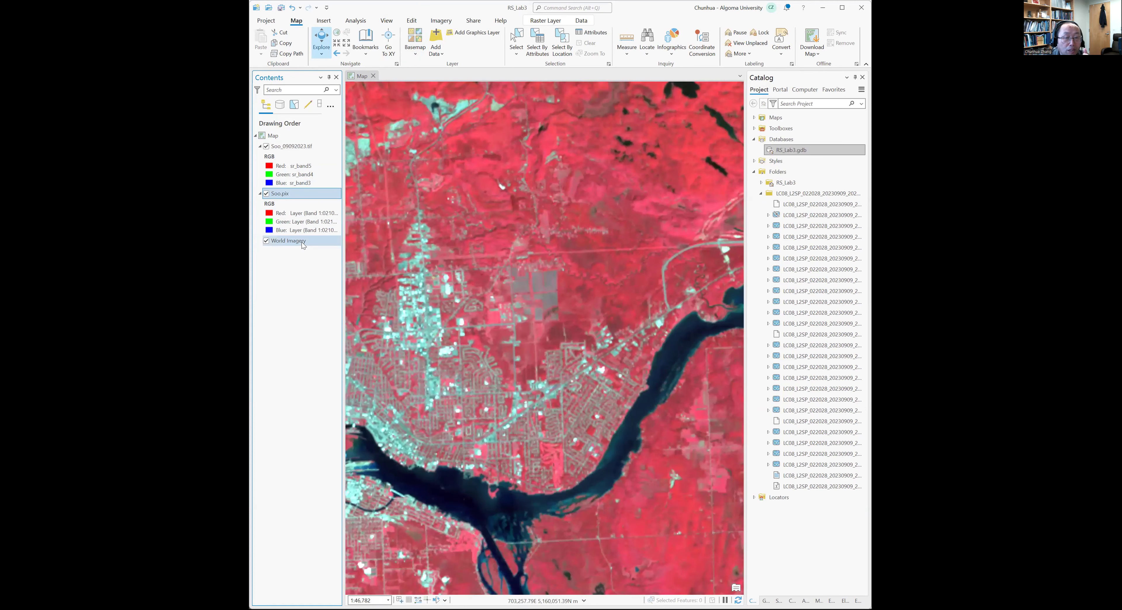
pyautogui.moveTo(469, 239); pyautogui.dragTo(537, 272)
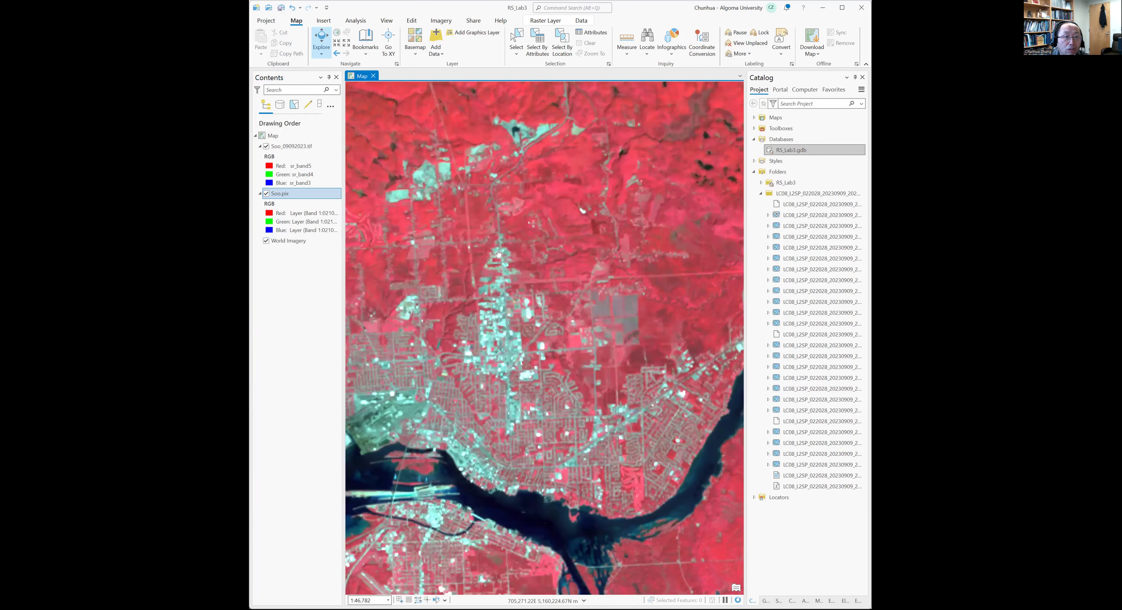
pyautogui.click(315, 148)
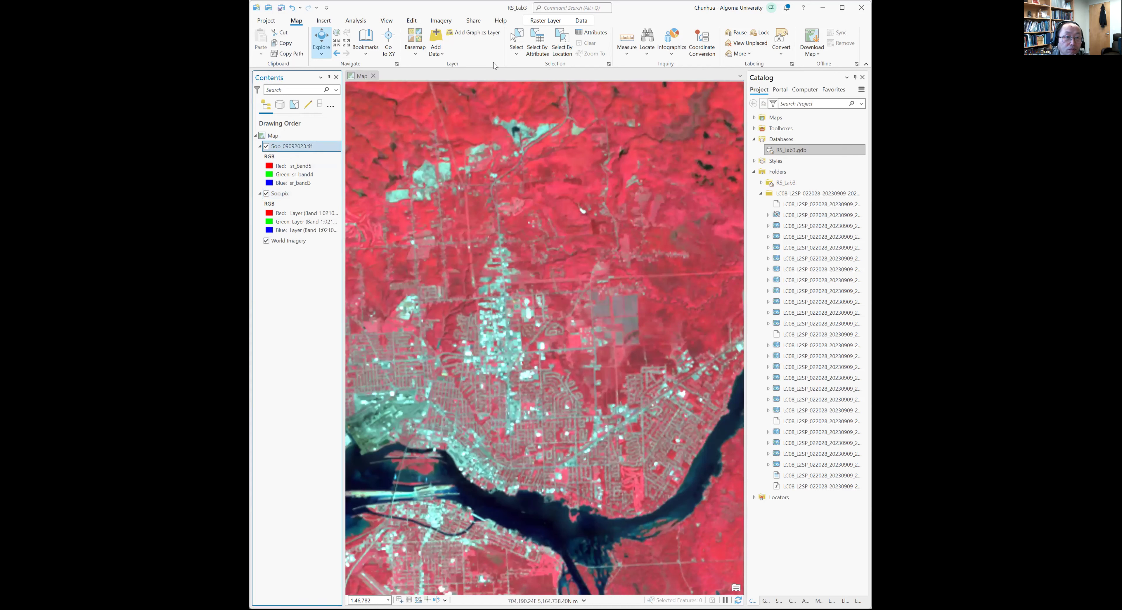
pyautogui.click(546, 22)
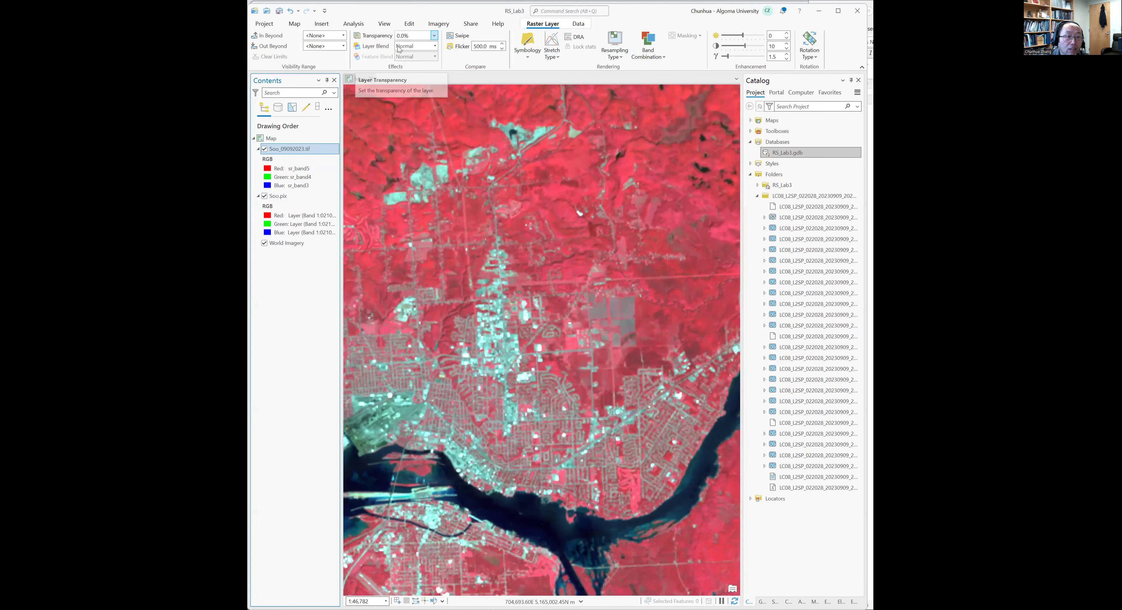
pyautogui.click(417, 46)
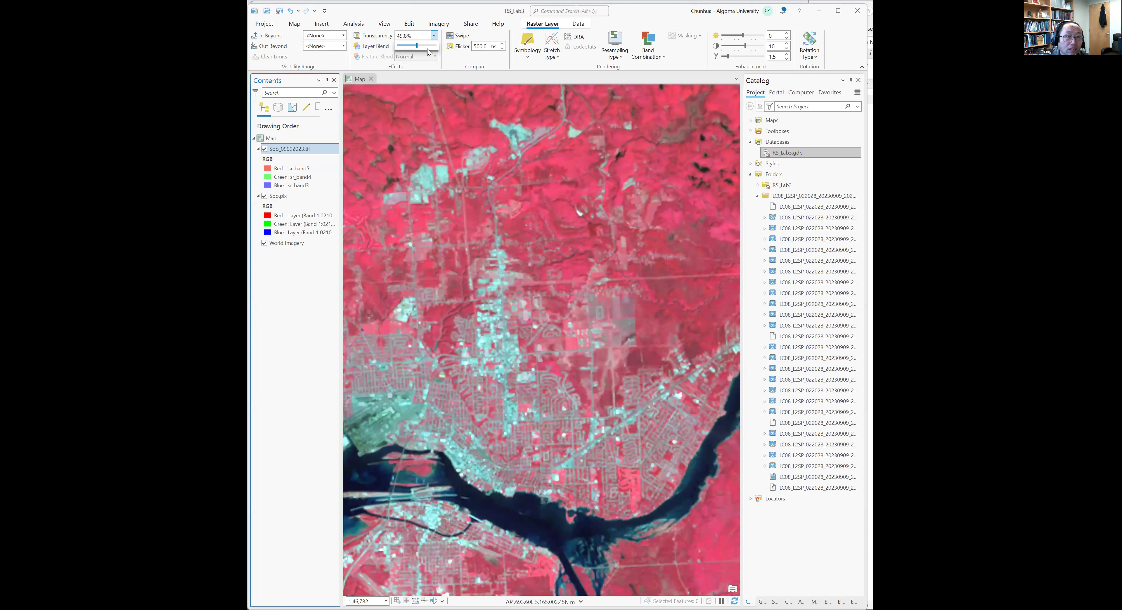
pyautogui.moveTo(435, 52); pyautogui.dragTo(427, 52)
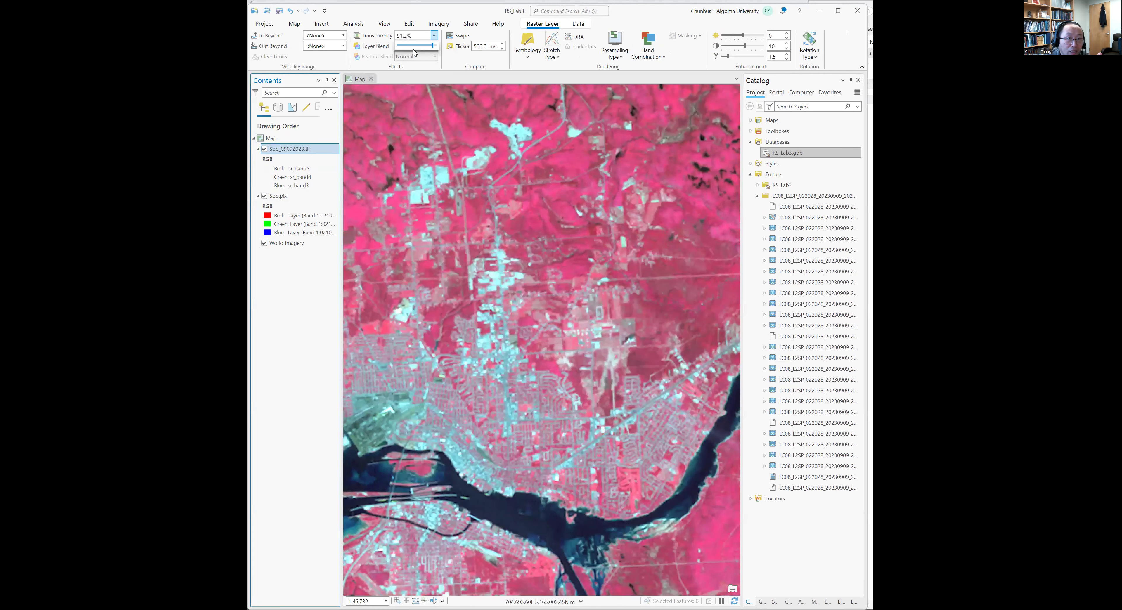
pyautogui.click(414, 52)
pyautogui.click(403, 53)
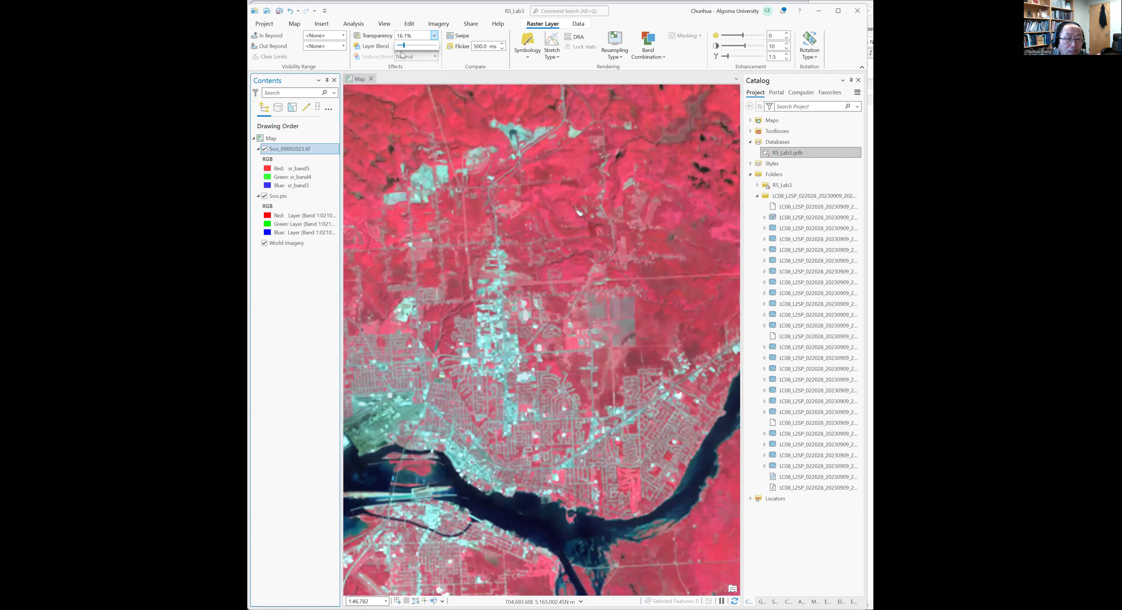
pyautogui.click(423, 53)
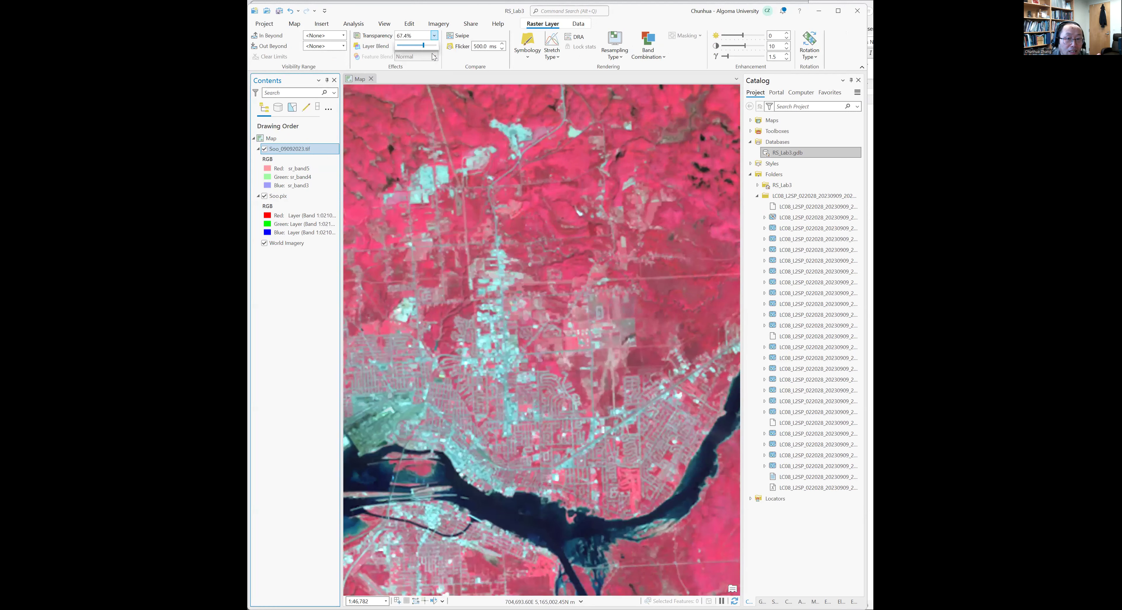
pyautogui.click(409, 55)
pyautogui.click(398, 45)
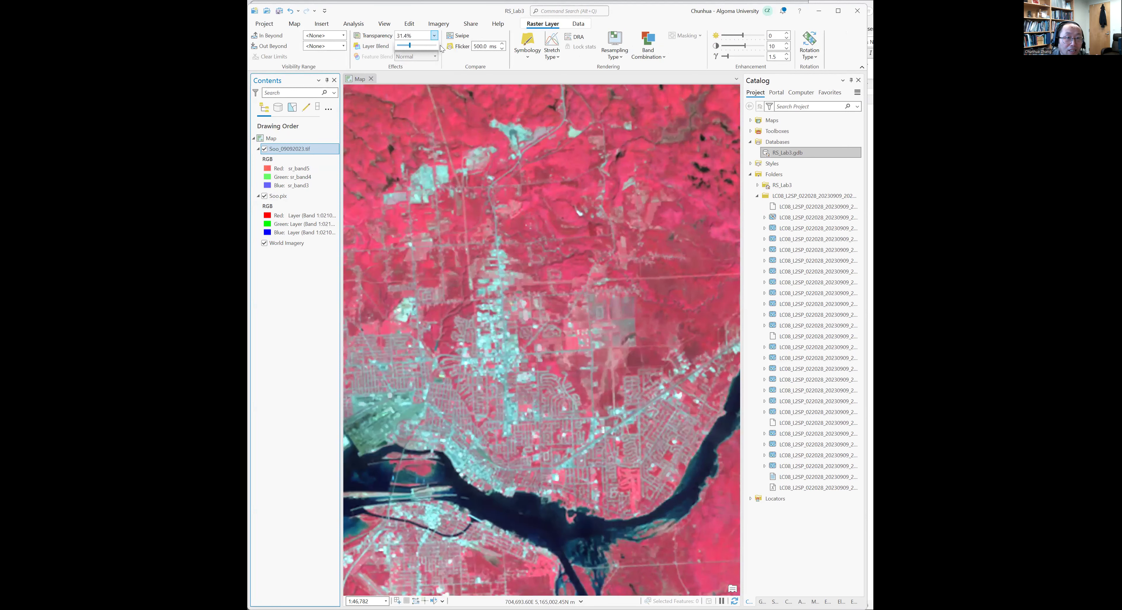
# Compare the two images with the Swipe tool by peeling back Soo_09092023.tif to reveal Soo.pix beneath
pyautogui.click(458, 36)
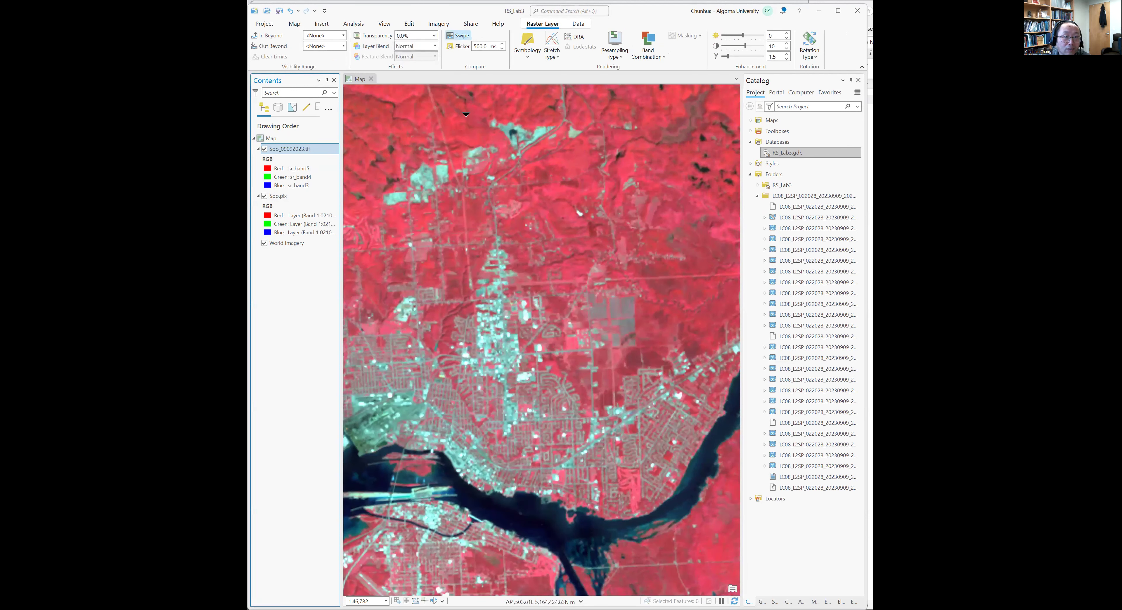
pyautogui.moveTo(470, 106); pyautogui.dragTo(474, 143)
pyautogui.moveTo(475, 161); pyautogui.dragTo(584, 133)
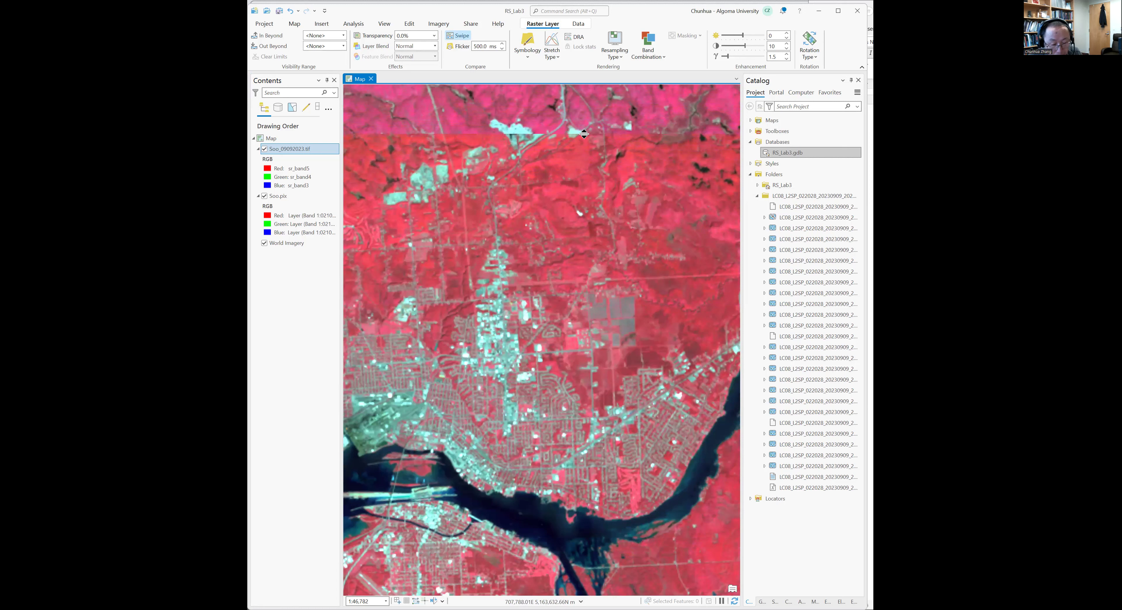
pyautogui.moveTo(584, 134); pyautogui.dragTo(612, 113)
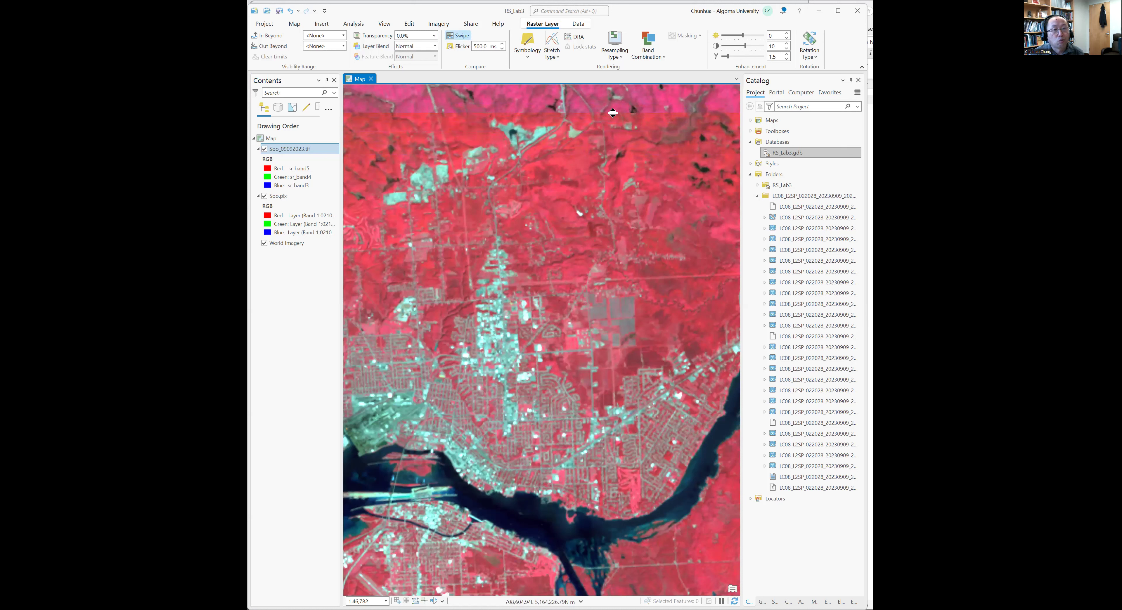
pyautogui.moveTo(612, 113); pyautogui.dragTo(613, 85)
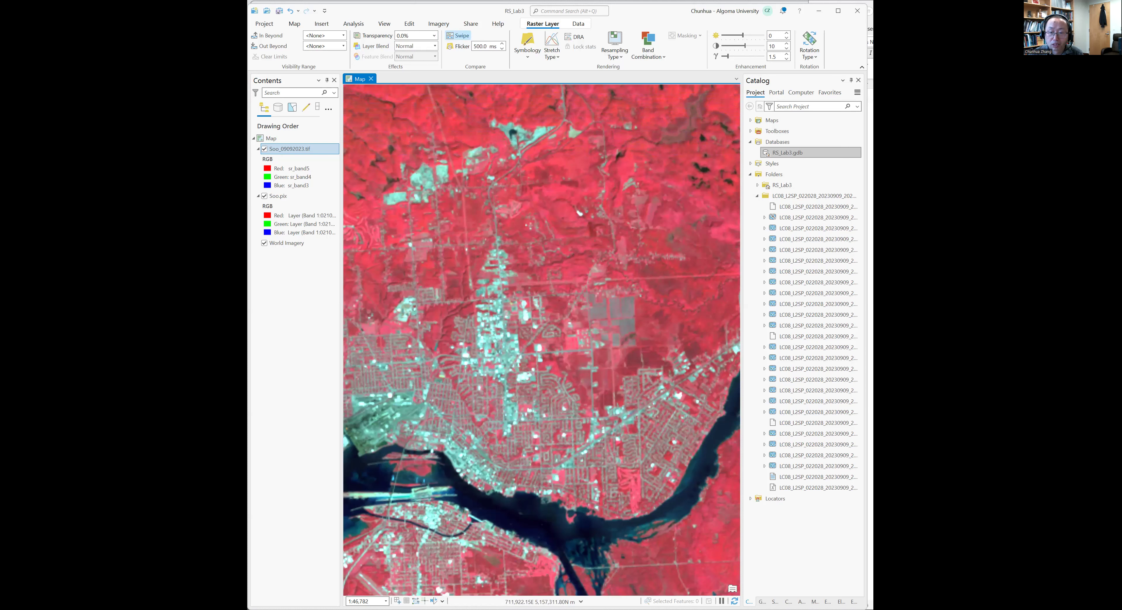
pyautogui.scroll(2, 600, 304)
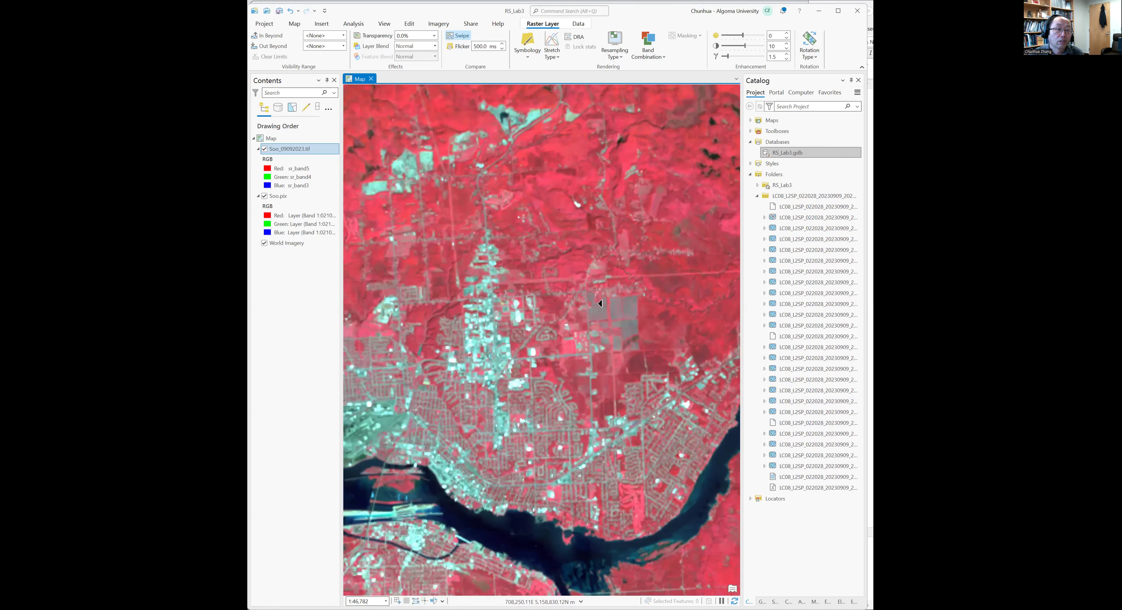
pyautogui.scroll(-8, 592, 229)
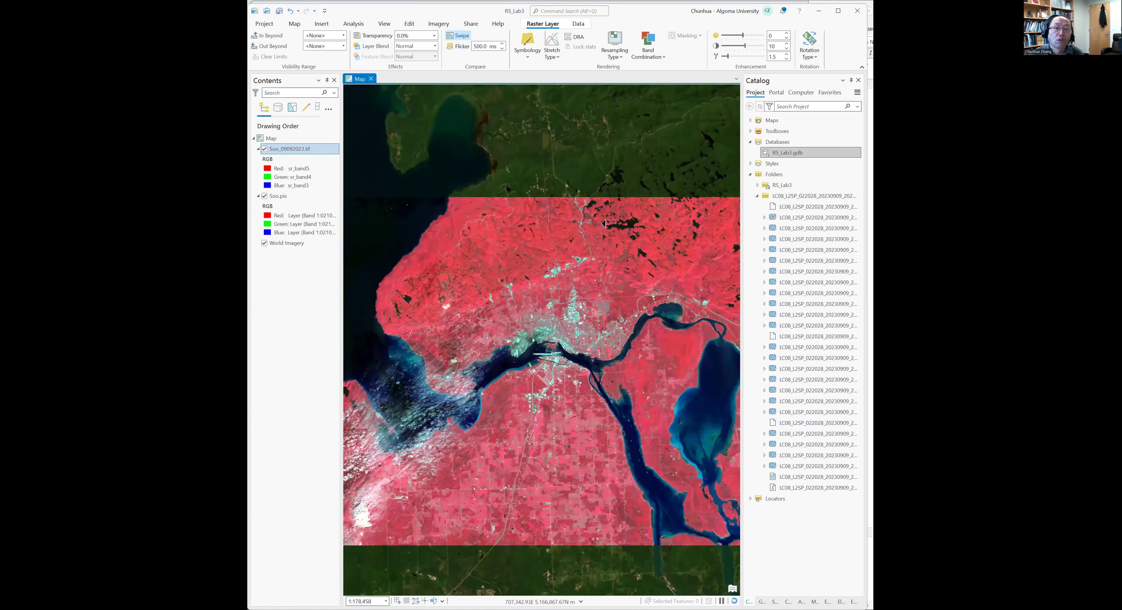